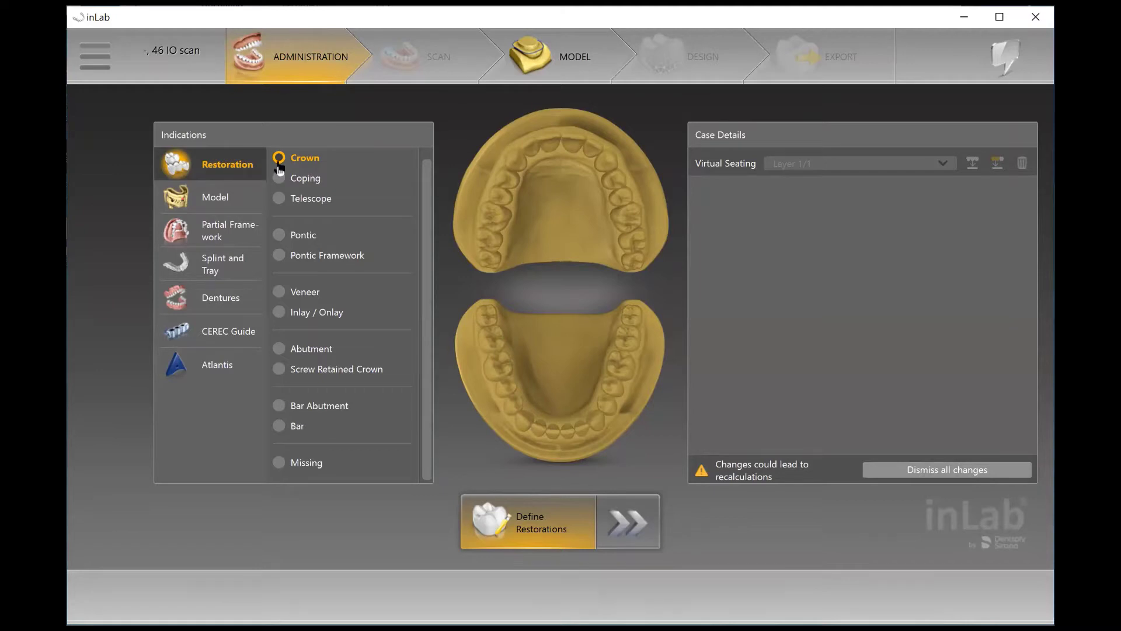
- Mark tooth 46 on the lower jaw as a crown restoration
{"action": "left_click", "coordinate": [501, 365]}
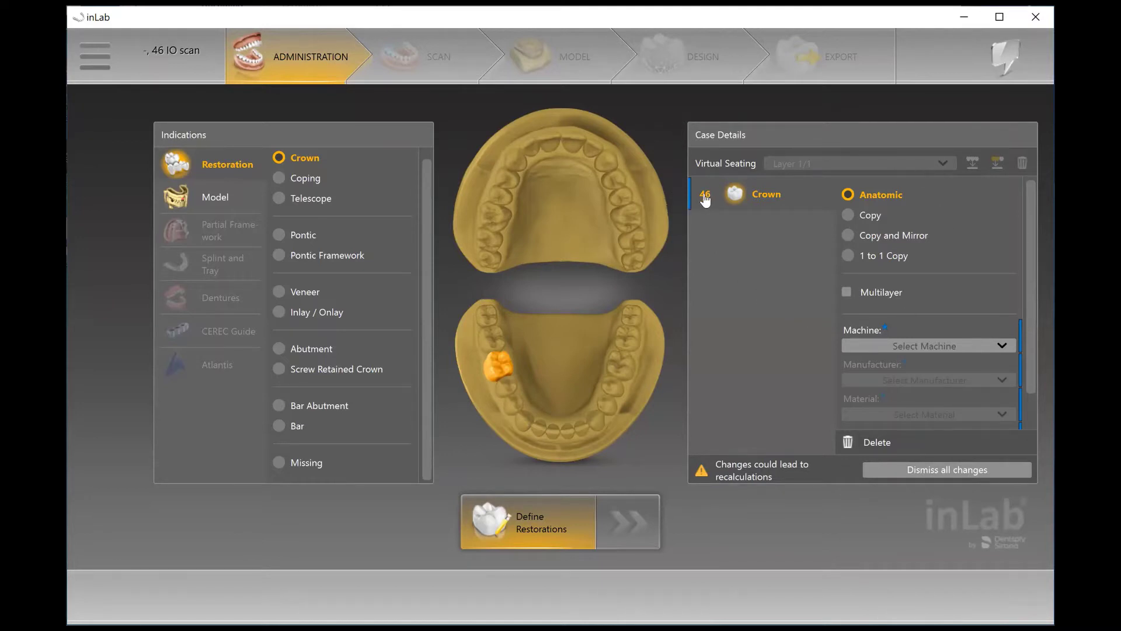
- Choose the Anatomic design for the tooth 46 crown
{"action": "left_click", "coordinate": [903, 197]}
{"action": "scroll", "coordinate": [899, 285], "scroll_direction": "down", "scroll_amount": 1}
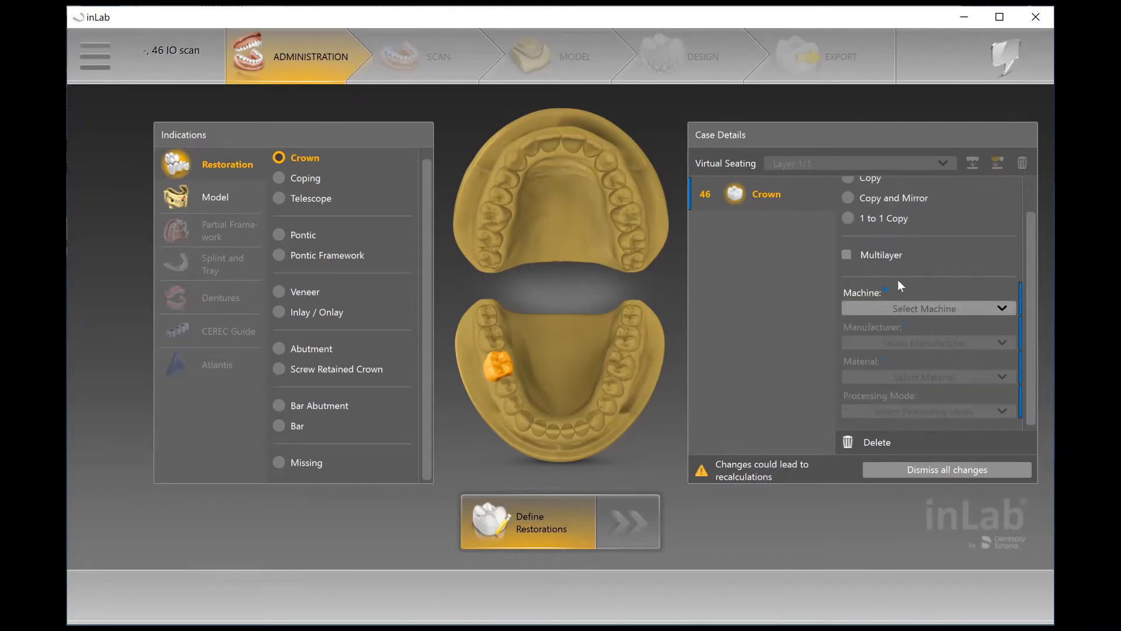
{"action": "scroll", "coordinate": [898, 281], "scroll_direction": "up", "scroll_amount": 1}
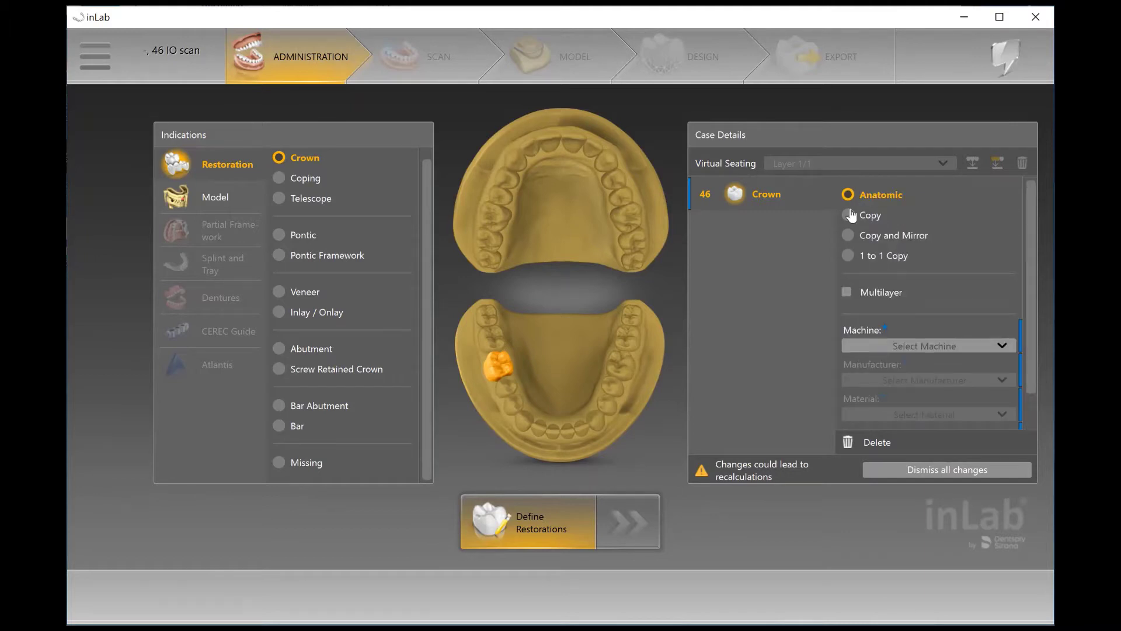
{"action": "scroll", "coordinate": [919, 348], "scroll_direction": "down", "scroll_amount": 1}
- Set machine MC X5, manufacturer Dentsply Sirona and material Cercon xt-ML
{"action": "left_click", "coordinate": [907, 310]}
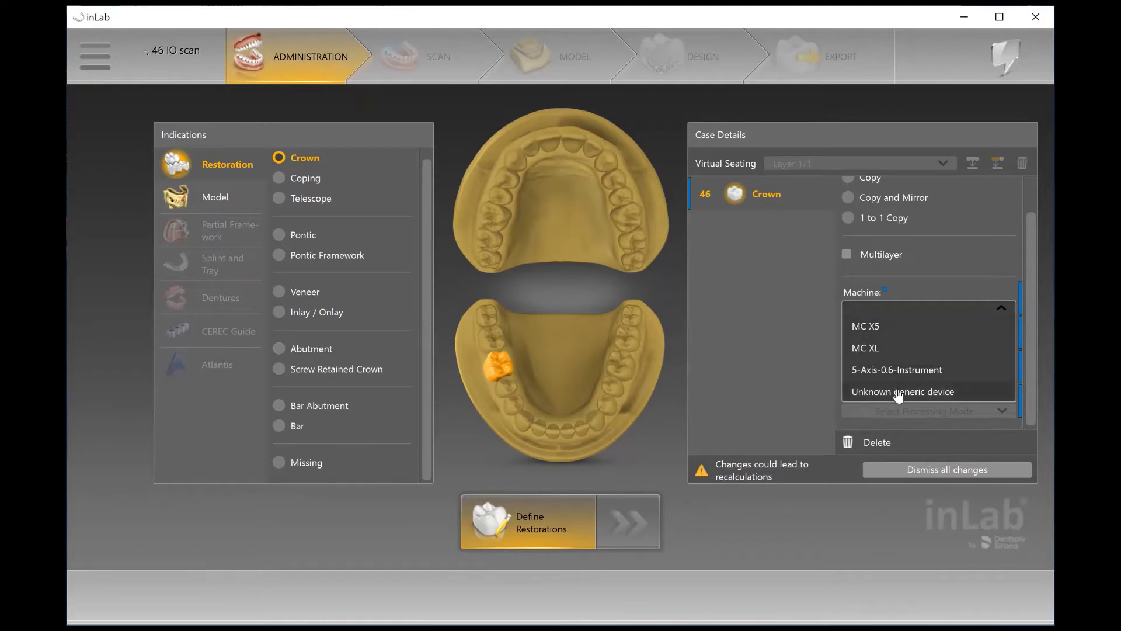
{"action": "left_click", "coordinate": [873, 325]}
{"action": "left_click", "coordinate": [880, 344]}
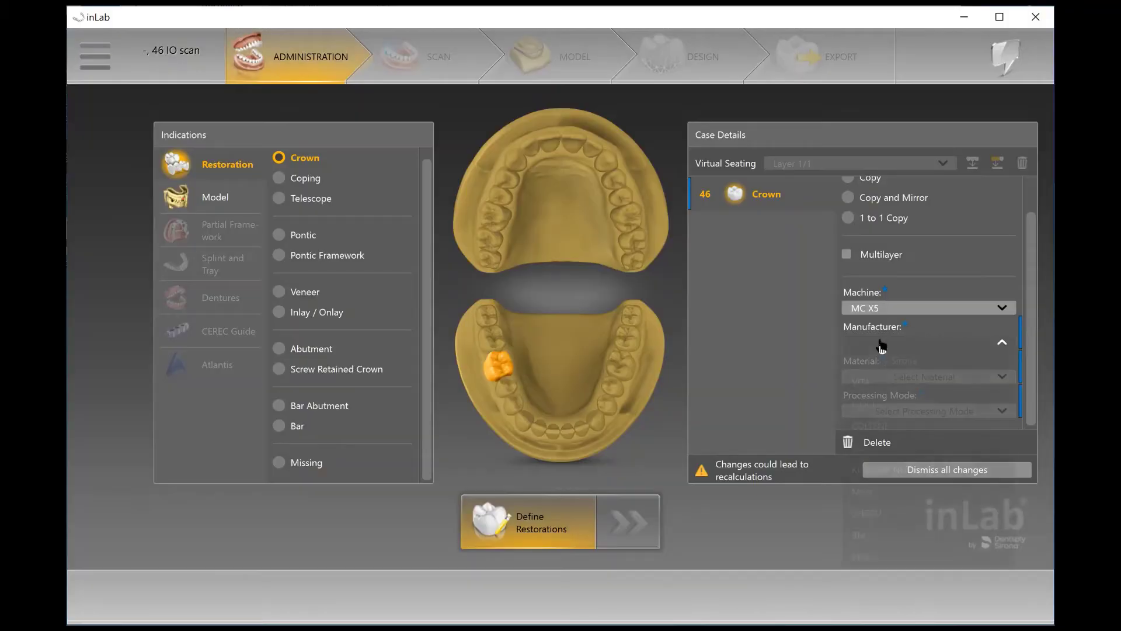
{"action": "left_click", "coordinate": [885, 360]}
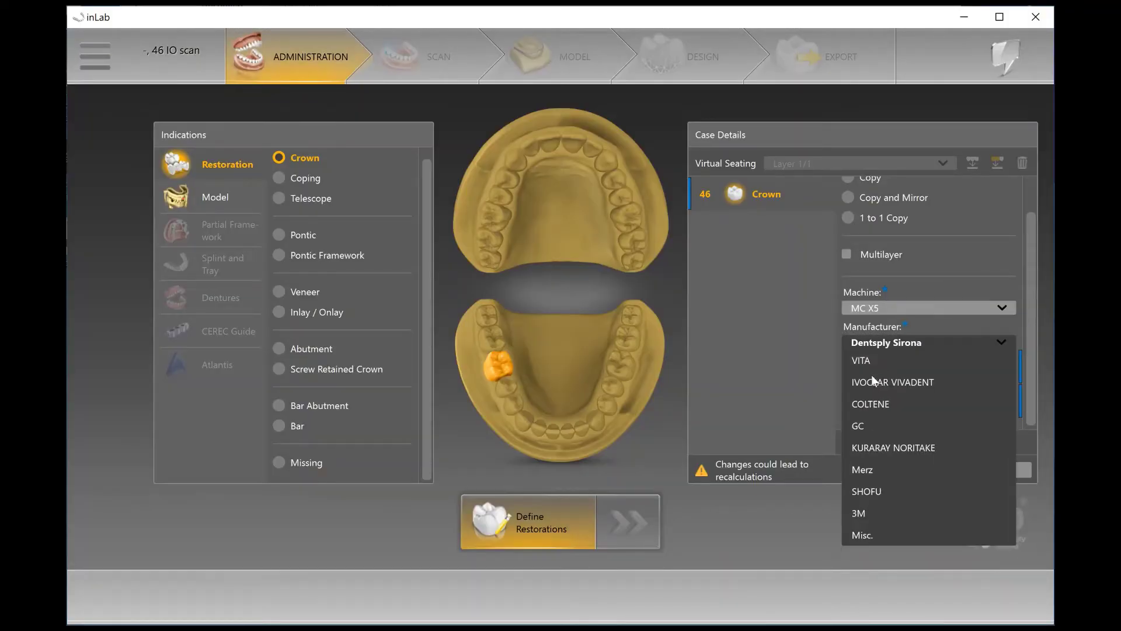
{"action": "left_click", "coordinate": [889, 343]}
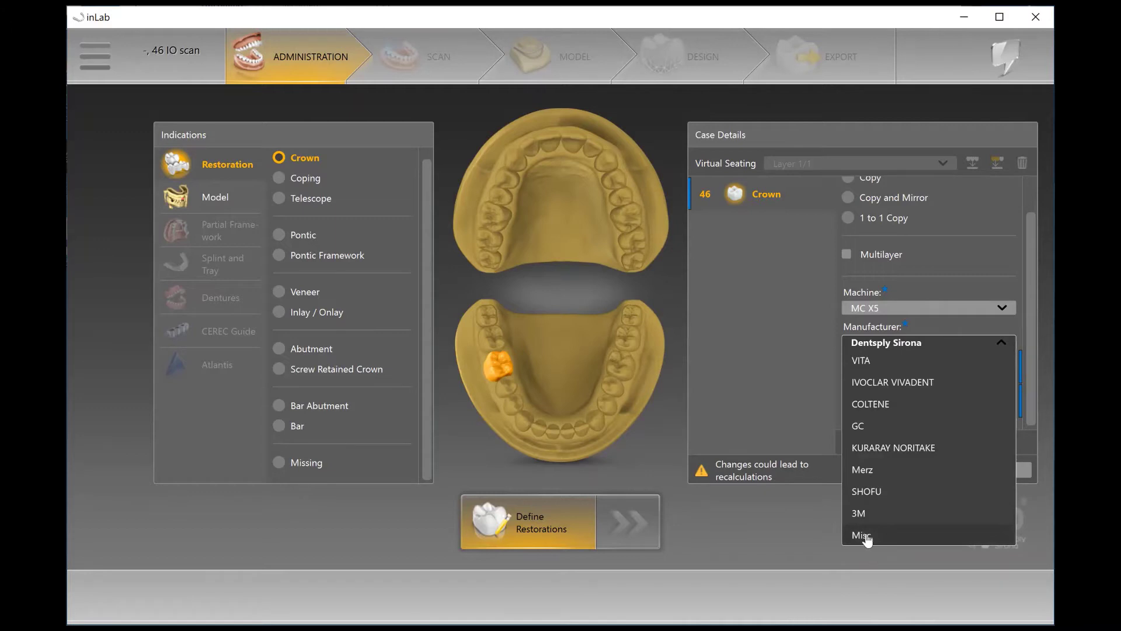
{"action": "left_click", "coordinate": [824, 392]}
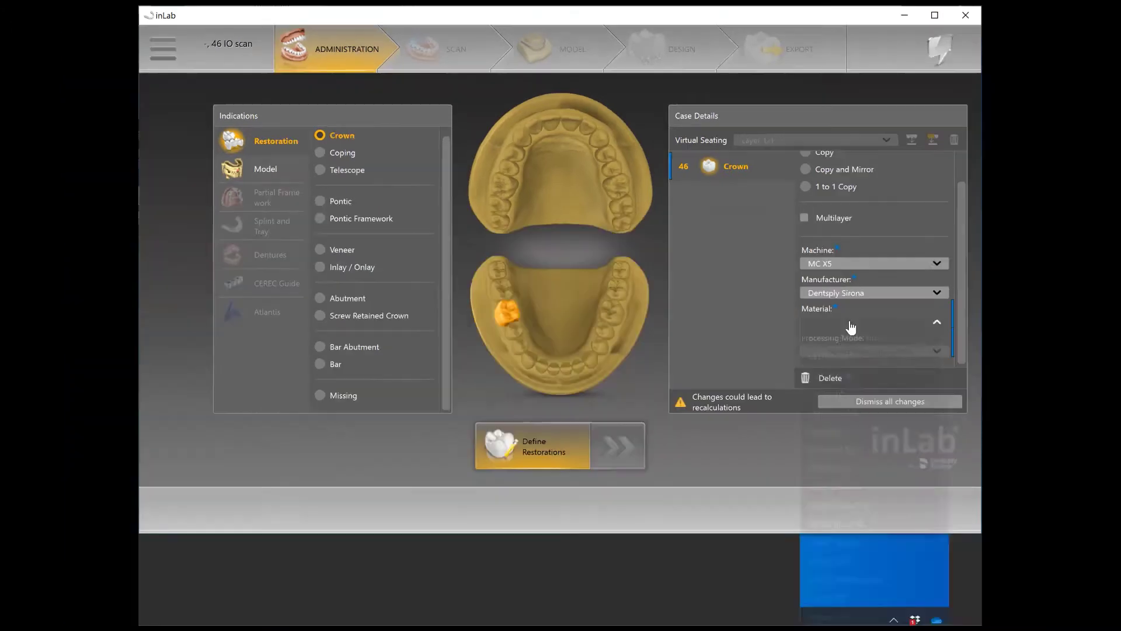
{"action": "left_click", "coordinate": [901, 378]}
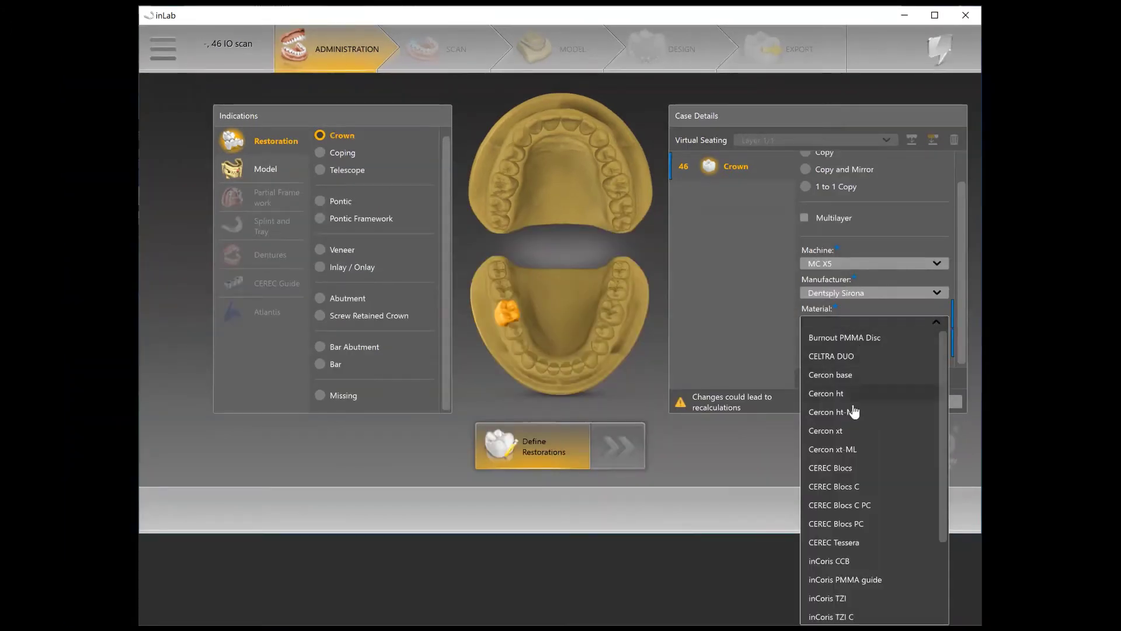
{"action": "left_click", "coordinate": [907, 450]}
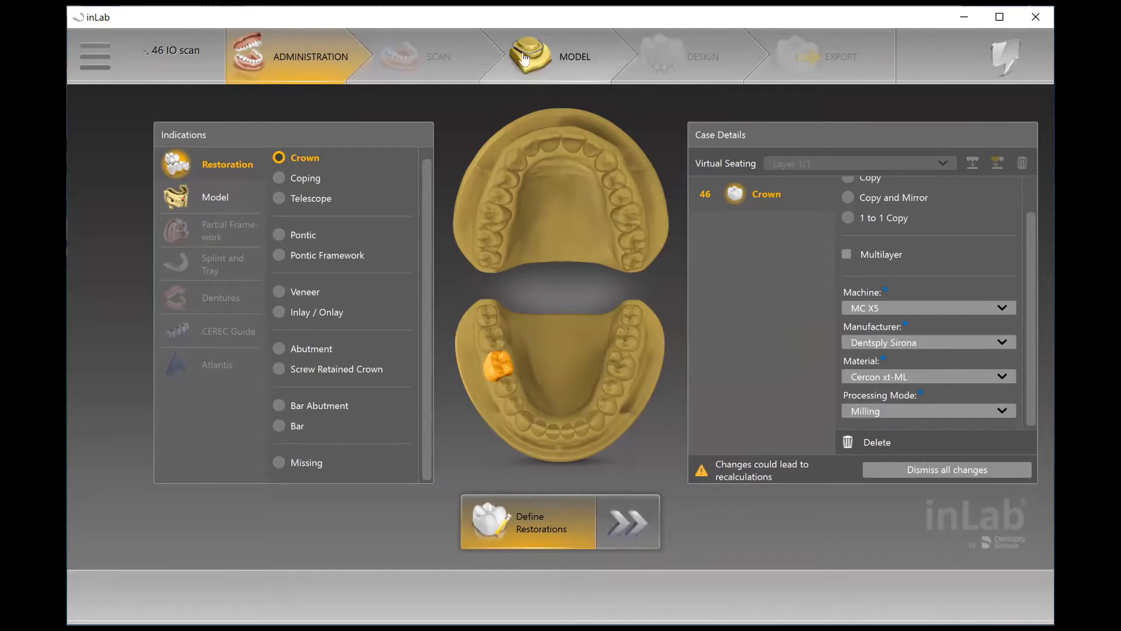
- Advance to the Model stage, review the jaw scan and Edit Model Form tools
{"action": "left_click", "coordinate": [635, 520]}
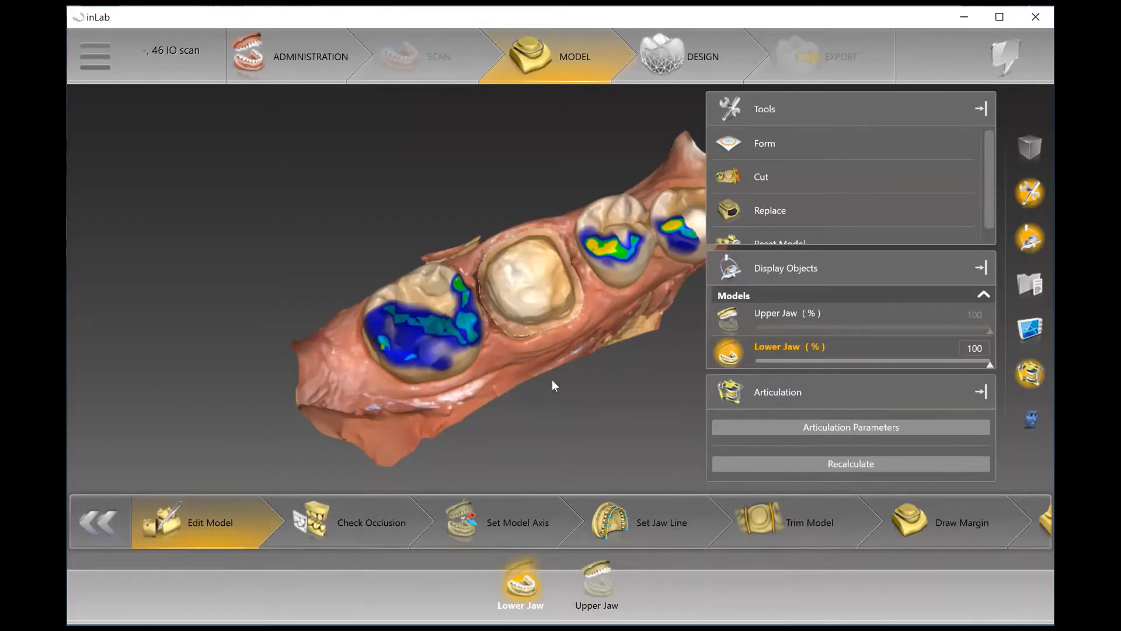
{"action": "right_click_drag", "start_coordinate": [553, 385], "coordinate": [344, 395]}
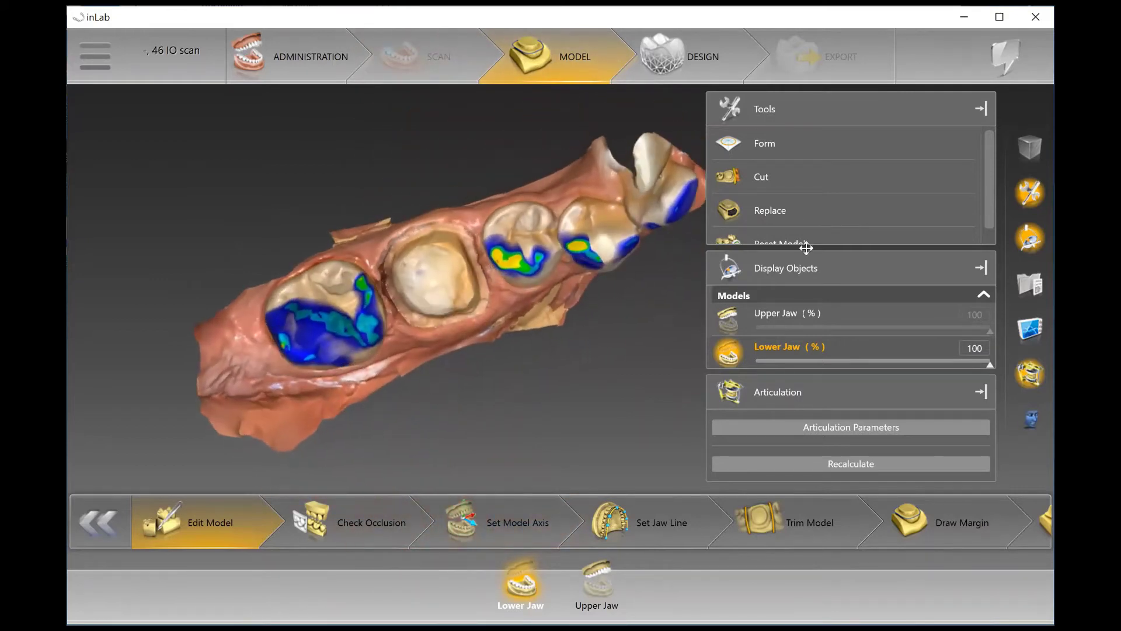
{"action": "left_click", "coordinate": [766, 151]}
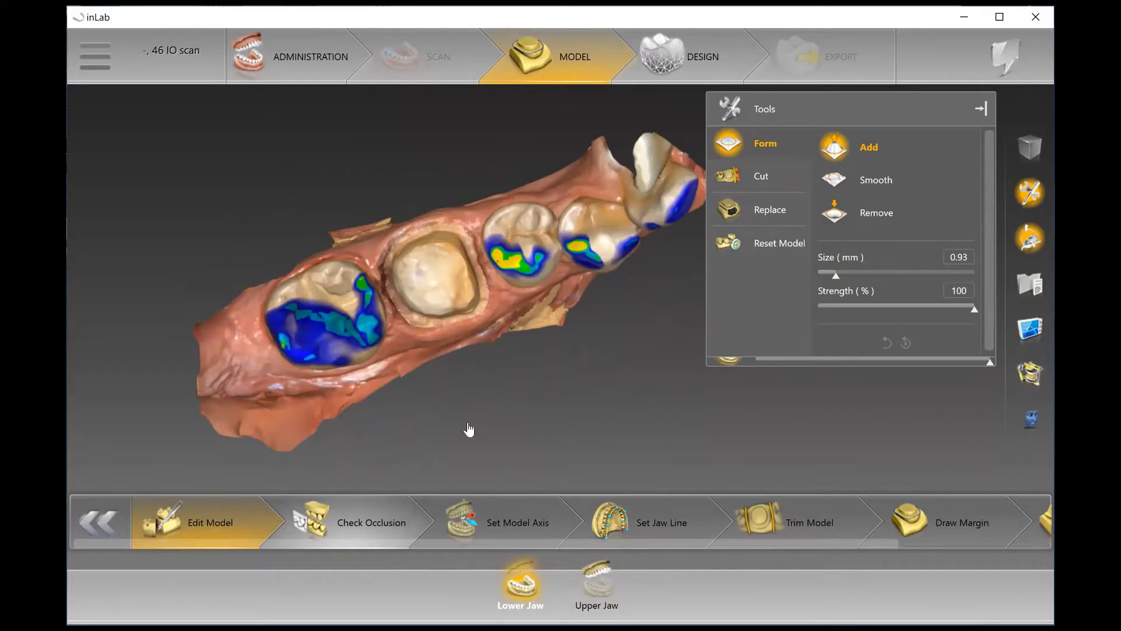
{"action": "middle_click_drag", "start_coordinate": [469, 429], "coordinate": [467, 428]}
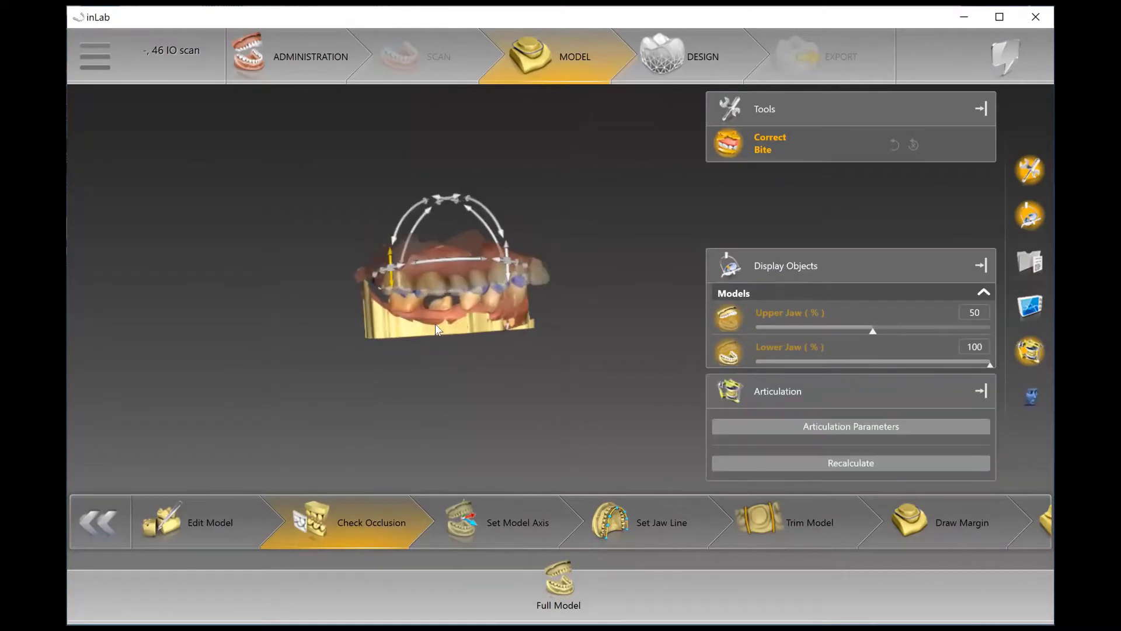
- Tilt both jaw models to align the model axis and apply it
{"action": "scroll", "coordinate": [437, 325], "scroll_direction": "up", "scroll_amount": 5}
{"action": "mouse_move", "coordinate": [332, 364]}
{"action": "right_mouse_down"}
{"action": "mouse_move", "coordinate": [340, 446]}
{"action": "mouse_move", "coordinate": [334, 346]}
{"action": "mouse_move", "coordinate": [341, 358]}
{"action": "right_mouse_up"}
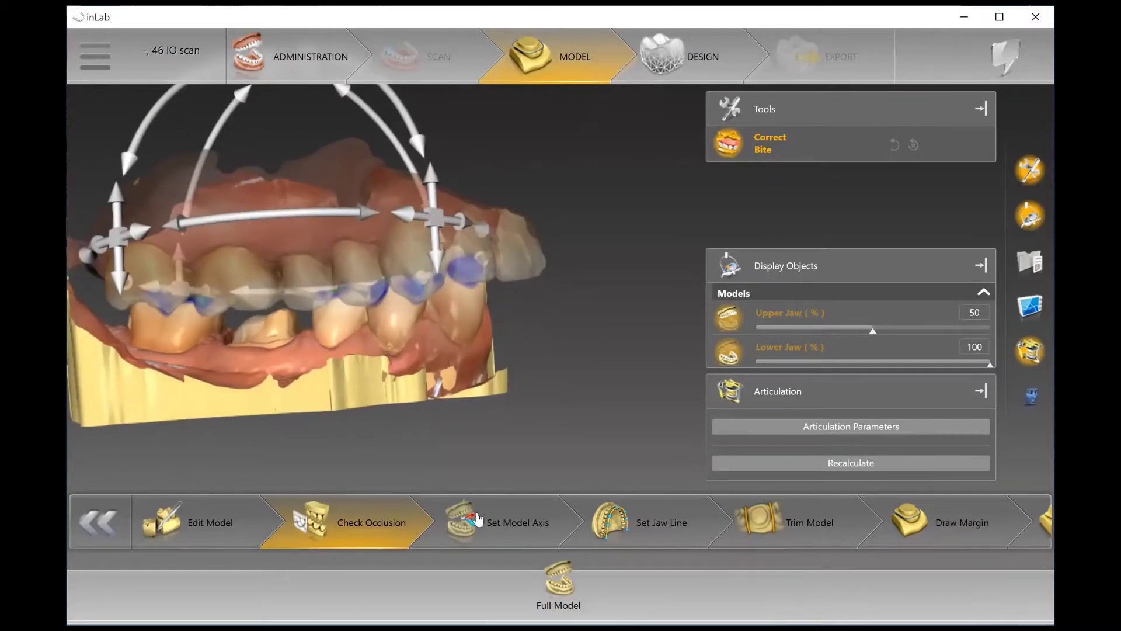
{"action": "left_click", "coordinate": [487, 524]}
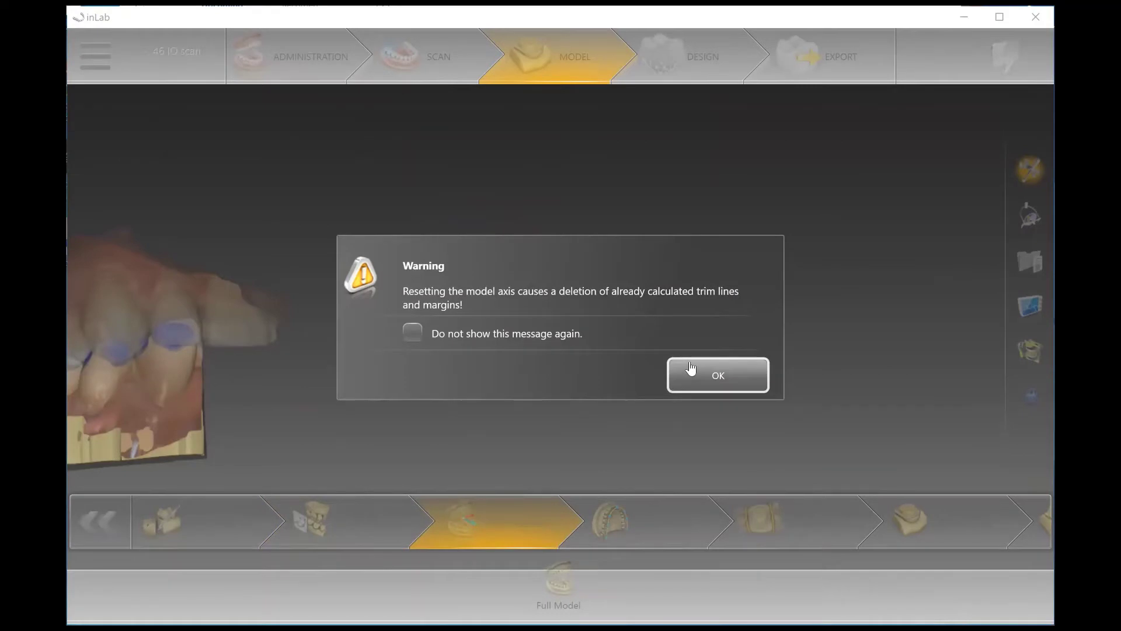
{"action": "left_click", "coordinate": [680, 368]}
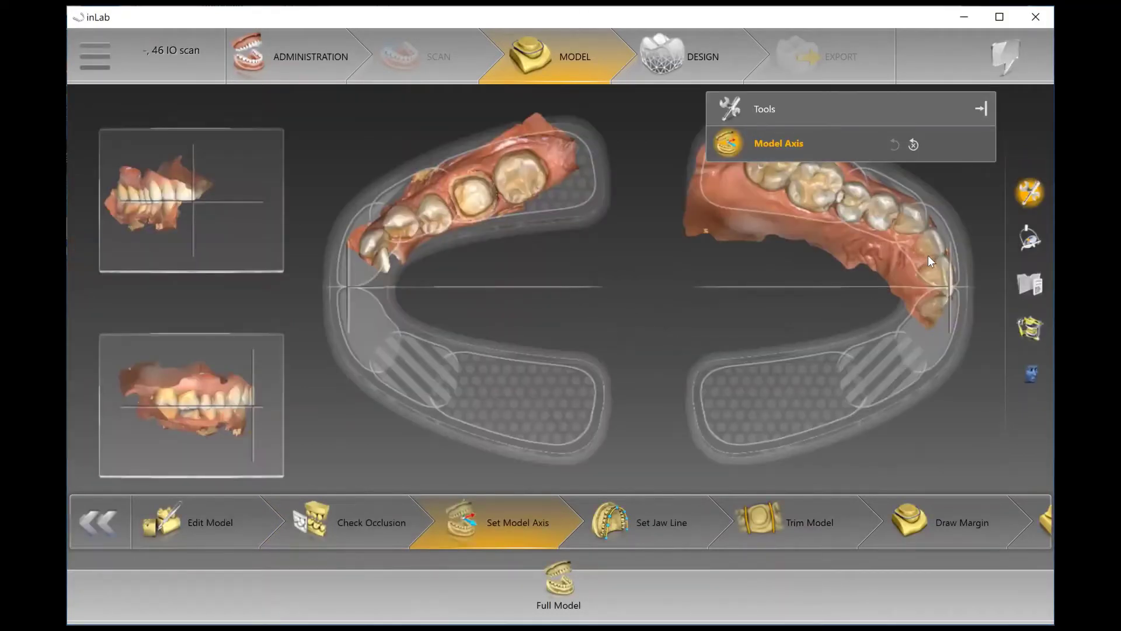
{"action": "left_click_drag", "start_coordinate": [927, 254], "coordinate": [927, 246]}
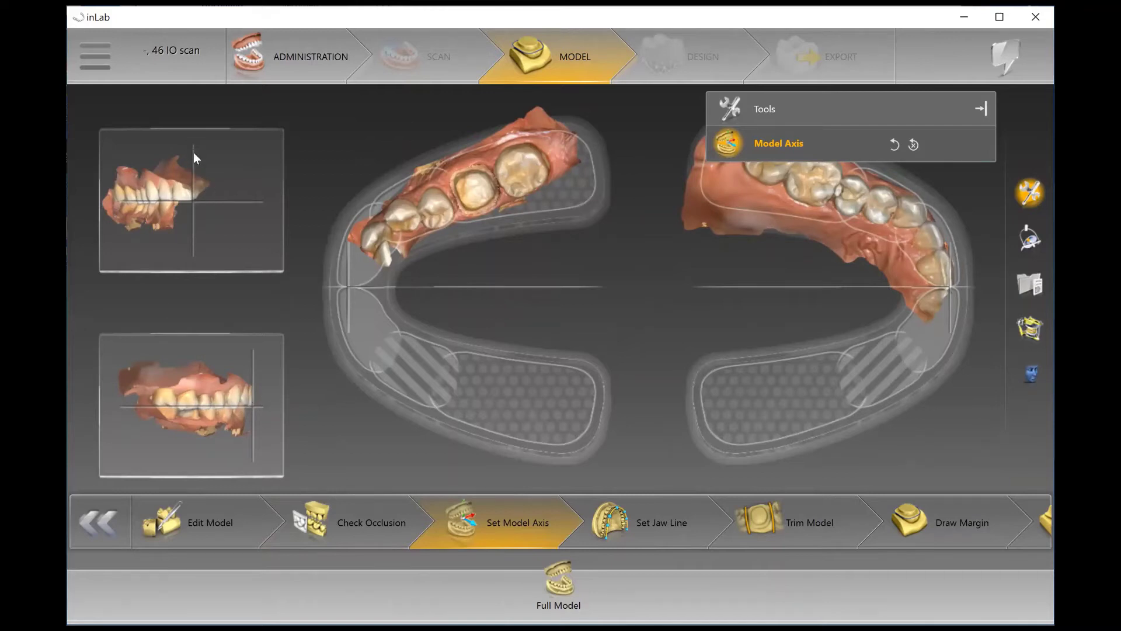
{"action": "left_click", "coordinate": [670, 524]}
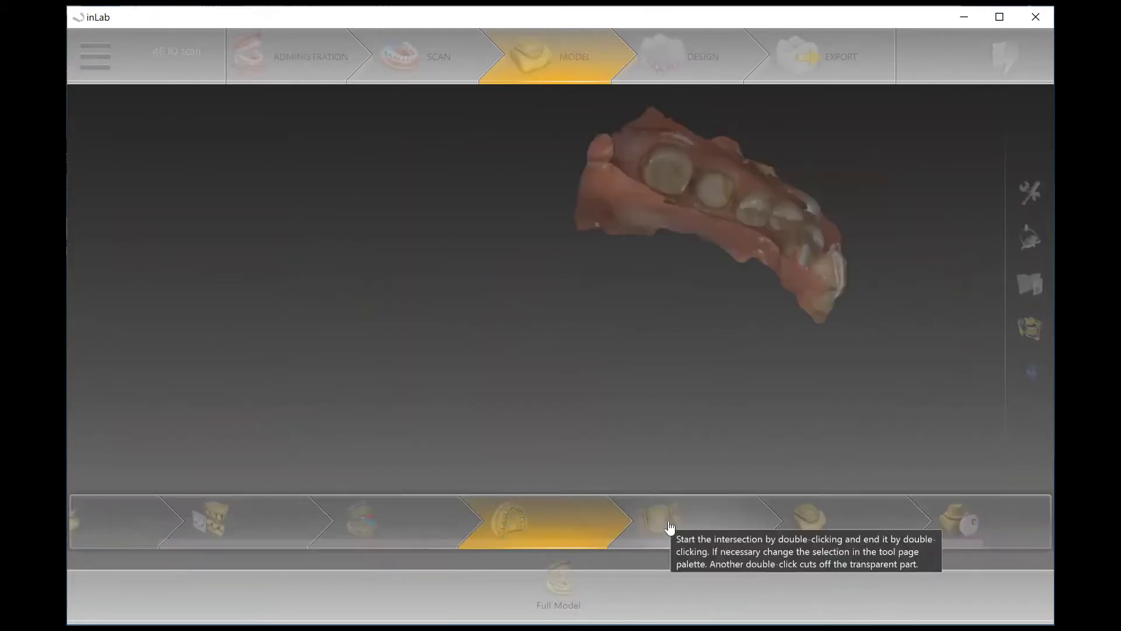
- Enter Set Jaw Line and drag four jaw-line points onto the lower teeth
{"action": "left_click", "coordinate": [671, 525]}
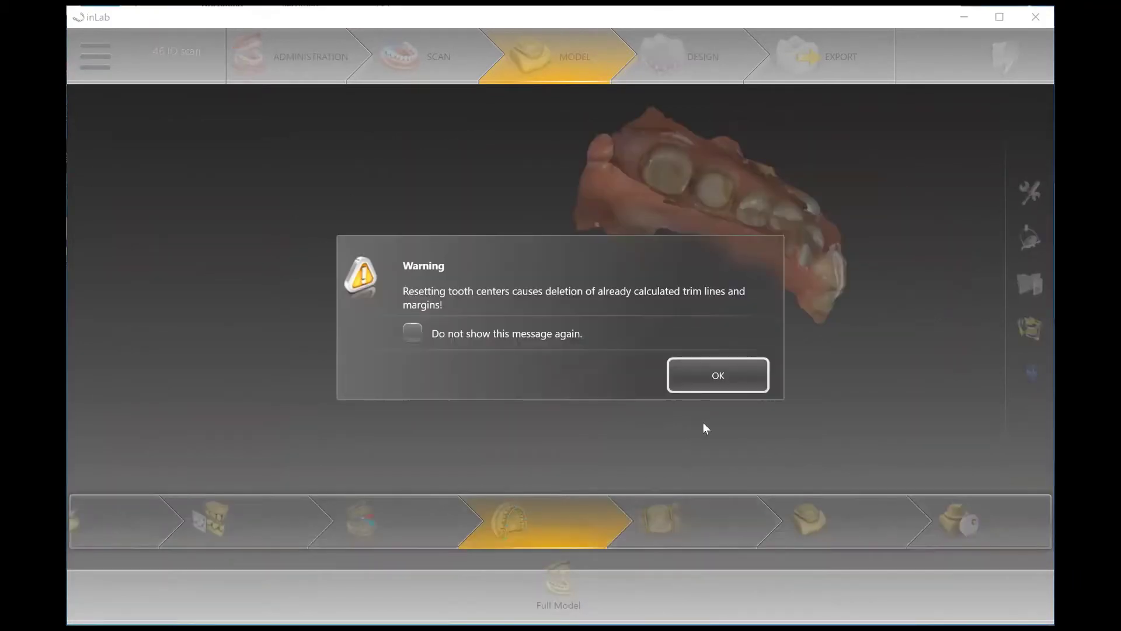
{"action": "left_click", "coordinate": [718, 375]}
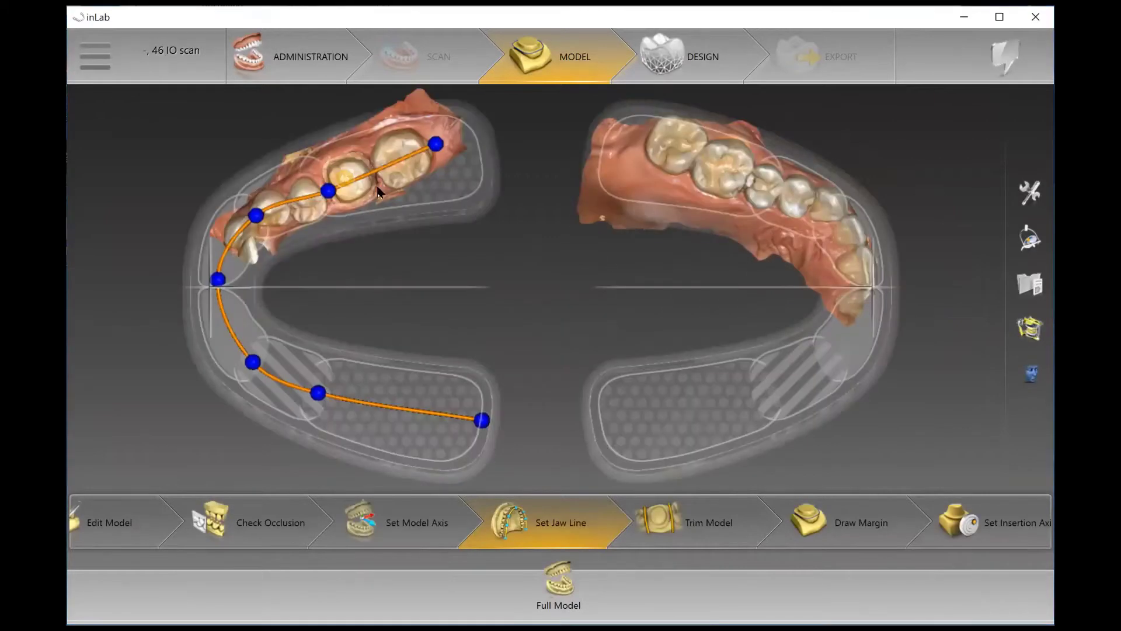
{"action": "left_click_drag", "start_coordinate": [430, 144], "coordinate": [426, 143]}
{"action": "left_click_drag", "start_coordinate": [329, 191], "coordinate": [327, 183]}
{"action": "left_click_drag", "start_coordinate": [256, 216], "coordinate": [258, 219]}
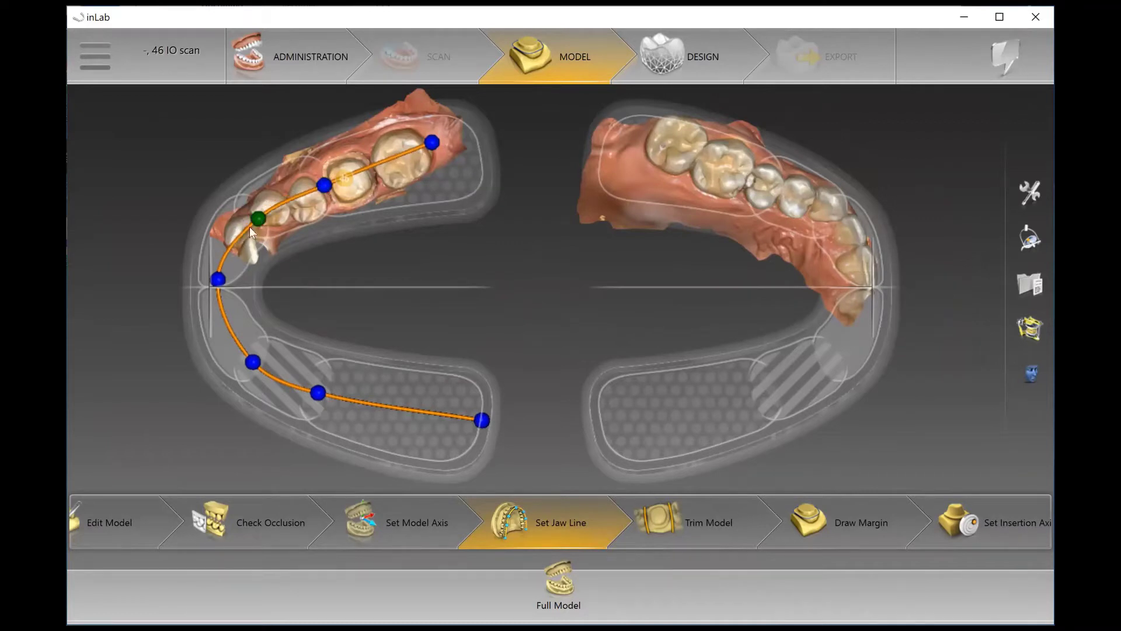
{"action": "left_click_drag", "start_coordinate": [212, 281], "coordinate": [220, 290]}
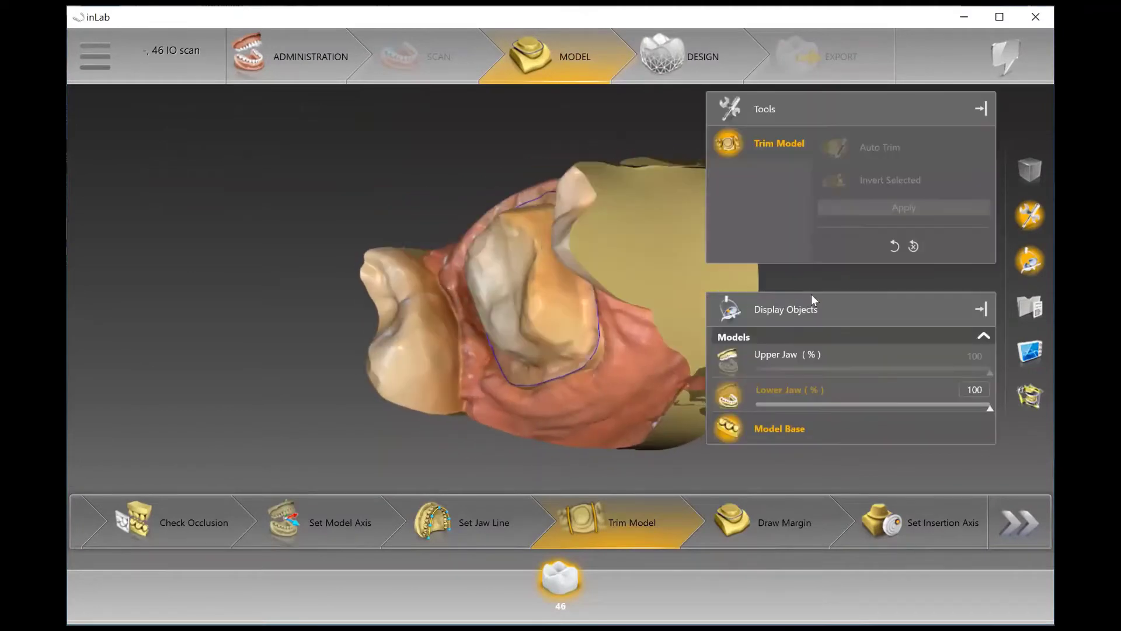
- Trim the model to a small section around tooth 46 and advance to Draw Margin
{"action": "middle_click_drag", "start_coordinate": [671, 431], "coordinate": [579, 381]}
{"action": "left_click", "coordinate": [579, 381]}
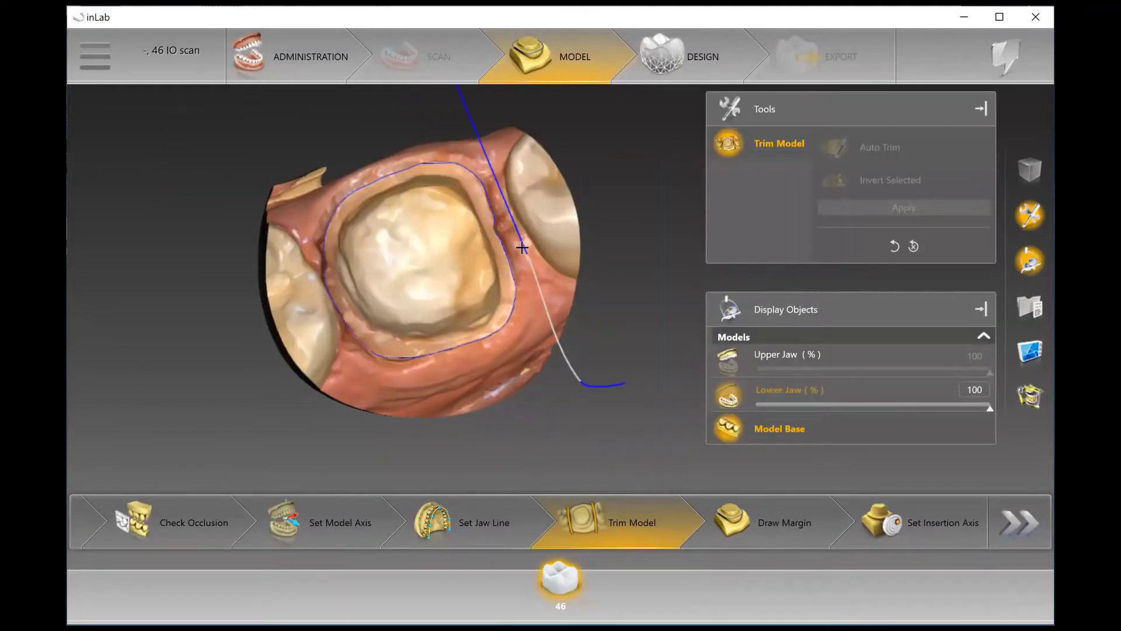
{"action": "left_click", "coordinate": [490, 155]}
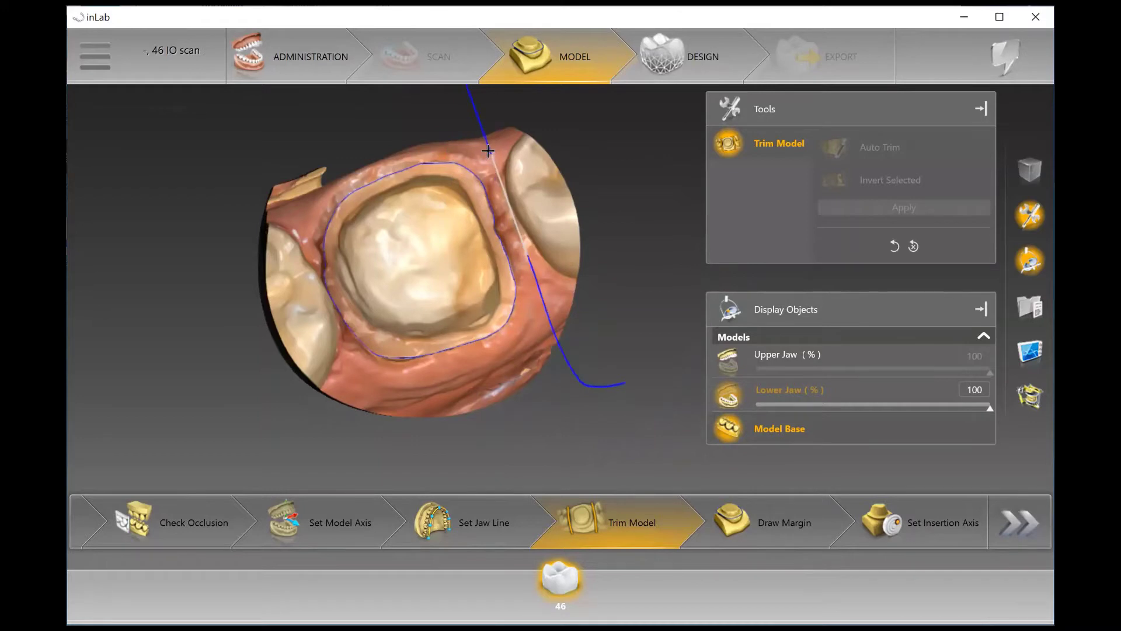
{"action": "double_click", "coordinate": [516, 224]}
{"action": "middle_click_drag", "start_coordinate": [461, 395], "coordinate": [313, 439]}
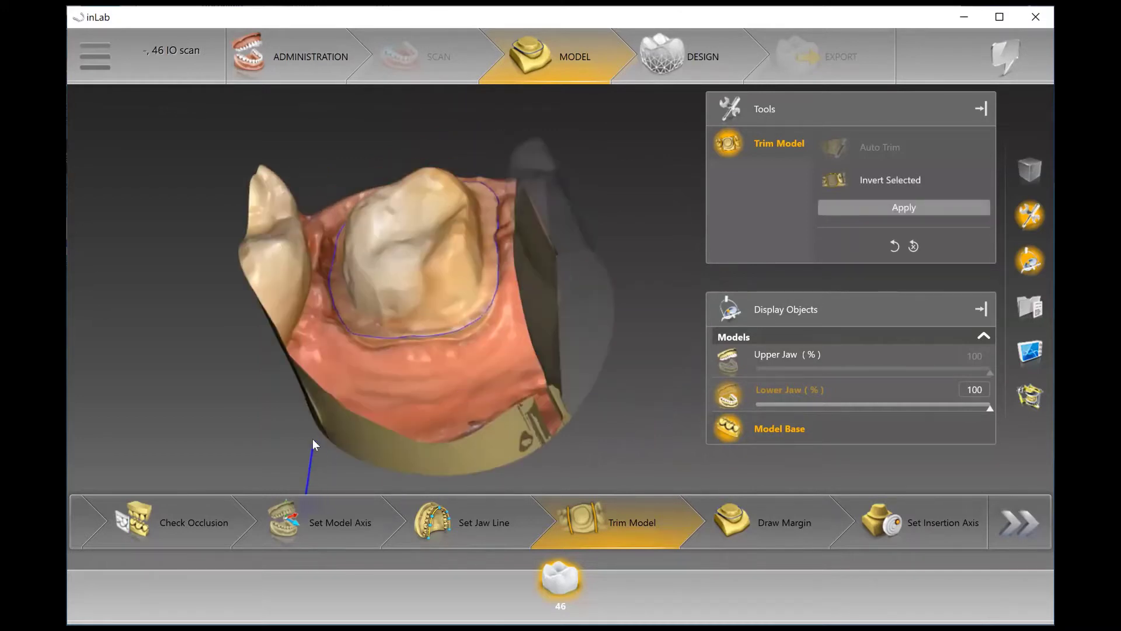
{"action": "left_click", "coordinate": [313, 439]}
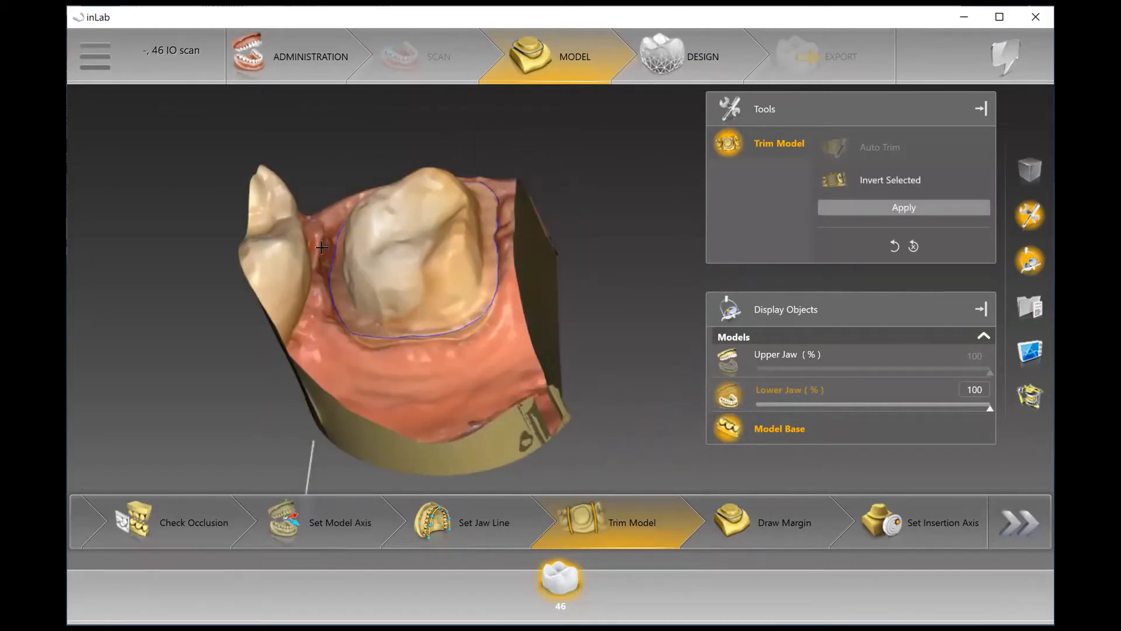
{"action": "double_click", "coordinate": [321, 173]}
{"action": "middle_click_drag", "start_coordinate": [321, 172], "coordinate": [354, 178]}
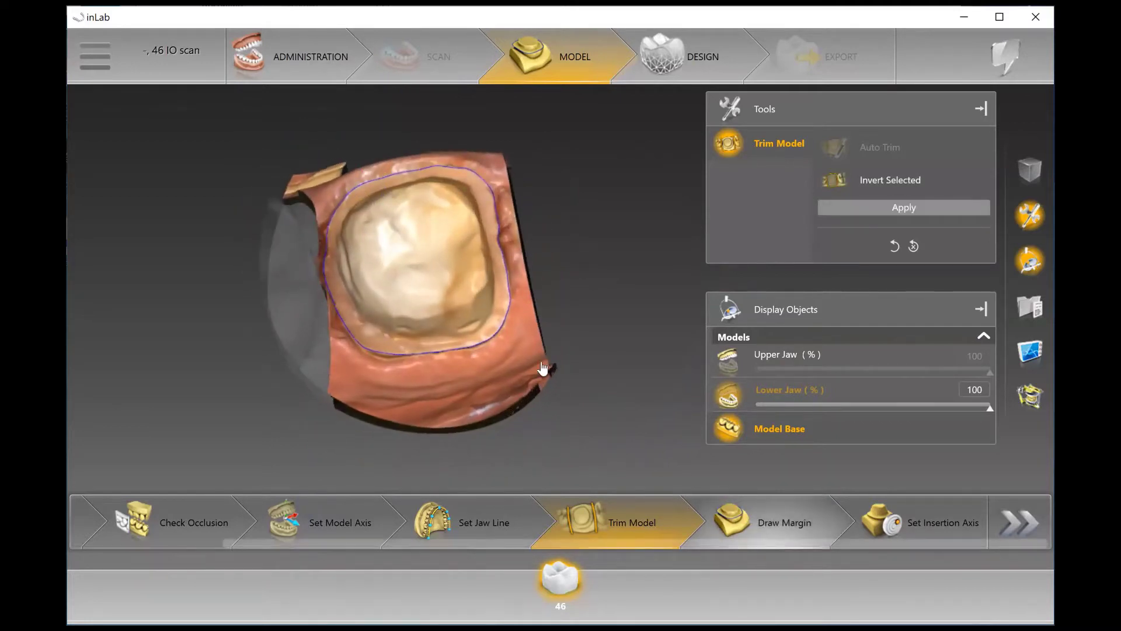
{"action": "key", "text": "Right"}
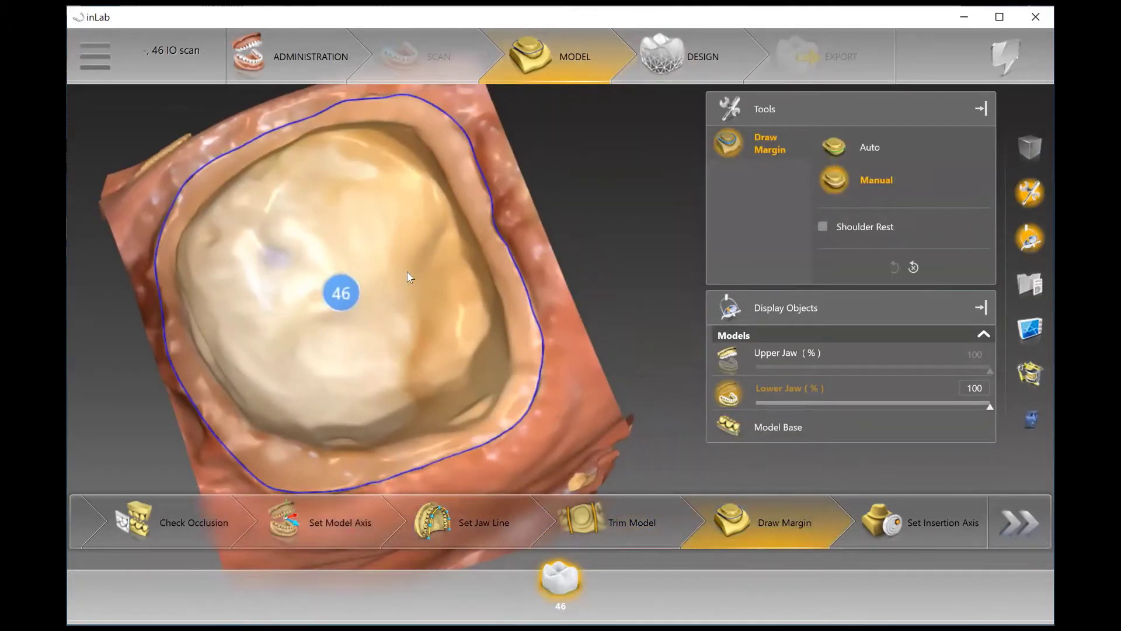
- Rotate the model to inspect tooth 46's margin line from occlusal and side angles
{"action": "right_click_drag", "start_coordinate": [432, 272], "coordinate": [418, 321]}
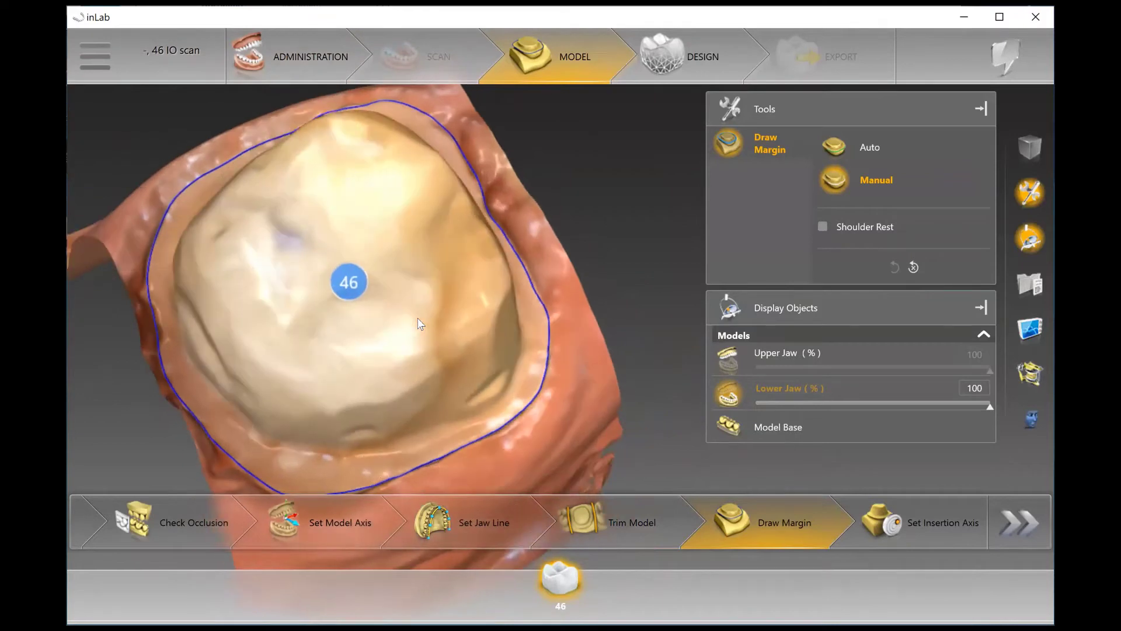
{"action": "scroll", "coordinate": [429, 356], "scroll_direction": "down", "scroll_amount": 2}
{"action": "right_click_drag", "start_coordinate": [524, 344], "coordinate": [556, 325]}
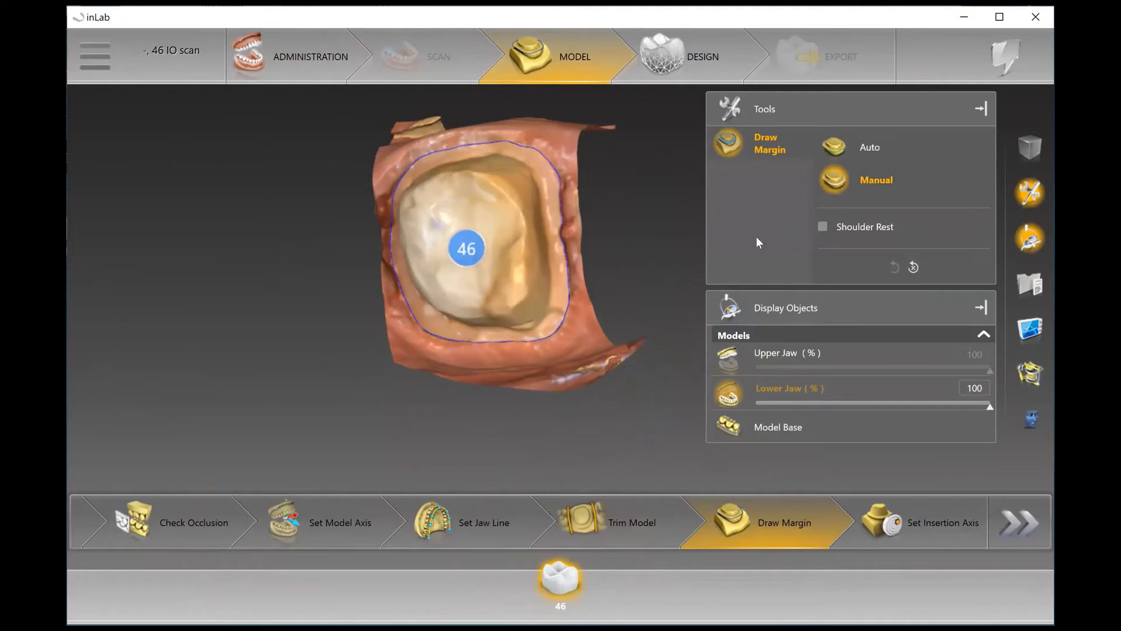
{"action": "right_click_drag", "start_coordinate": [606, 220], "coordinate": [616, 219]}
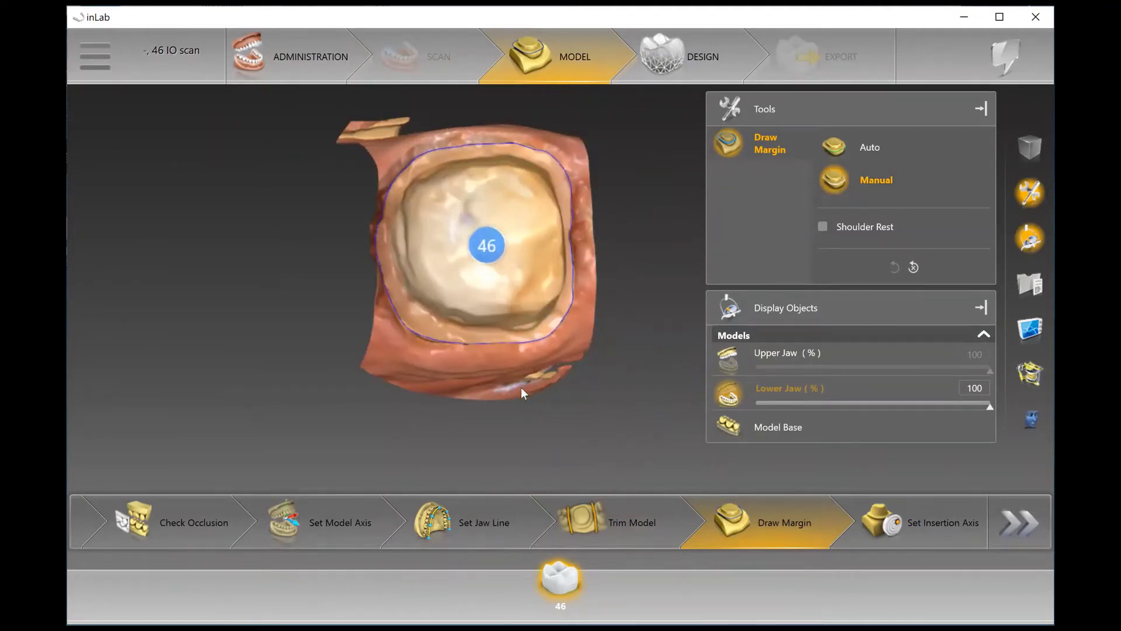
{"action": "right_click_drag", "start_coordinate": [509, 329], "coordinate": [483, 397]}
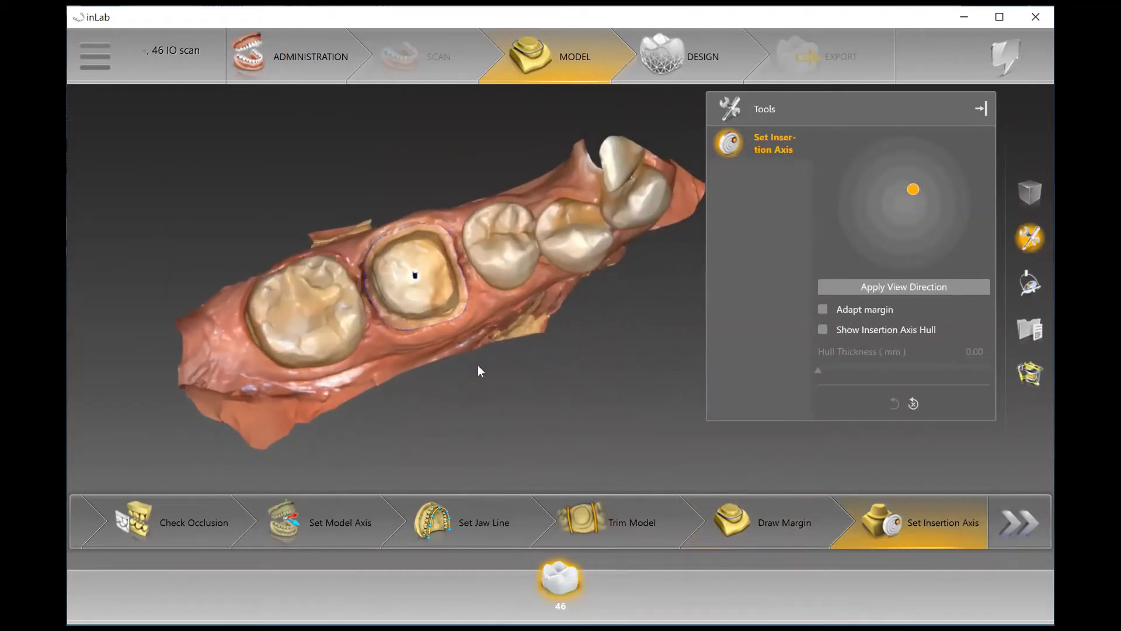
- Apply a straight-down occlusal view as tooth 46's insertion axis and check it
{"action": "middle_click_drag", "start_coordinate": [478, 369], "coordinate": [440, 290]}
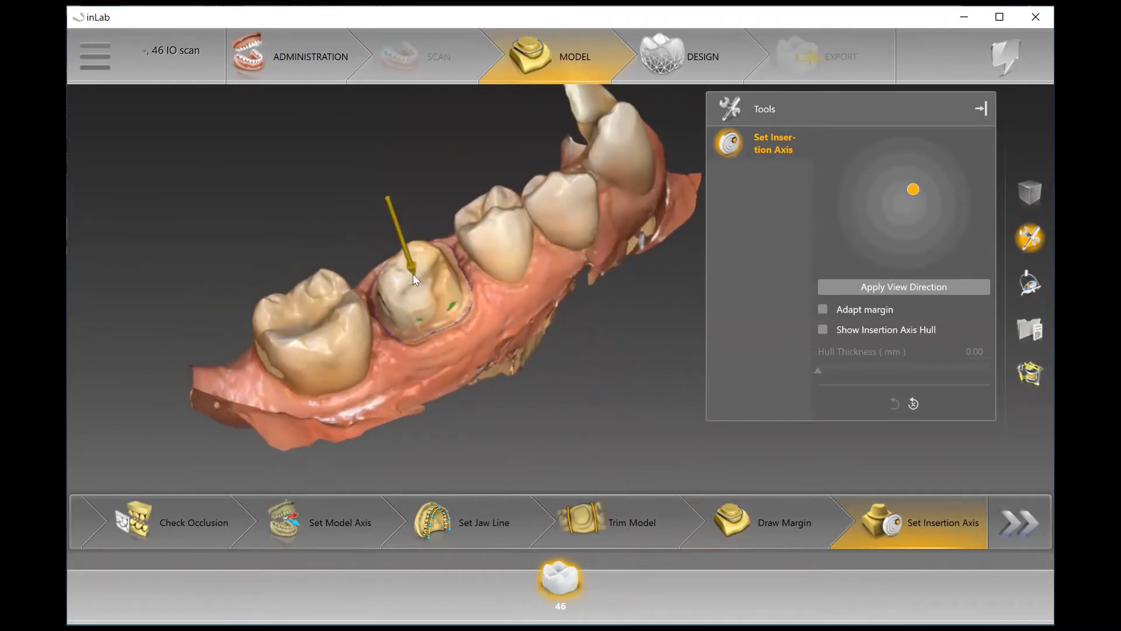
{"action": "middle_click_drag", "start_coordinate": [478, 355], "coordinate": [468, 380]}
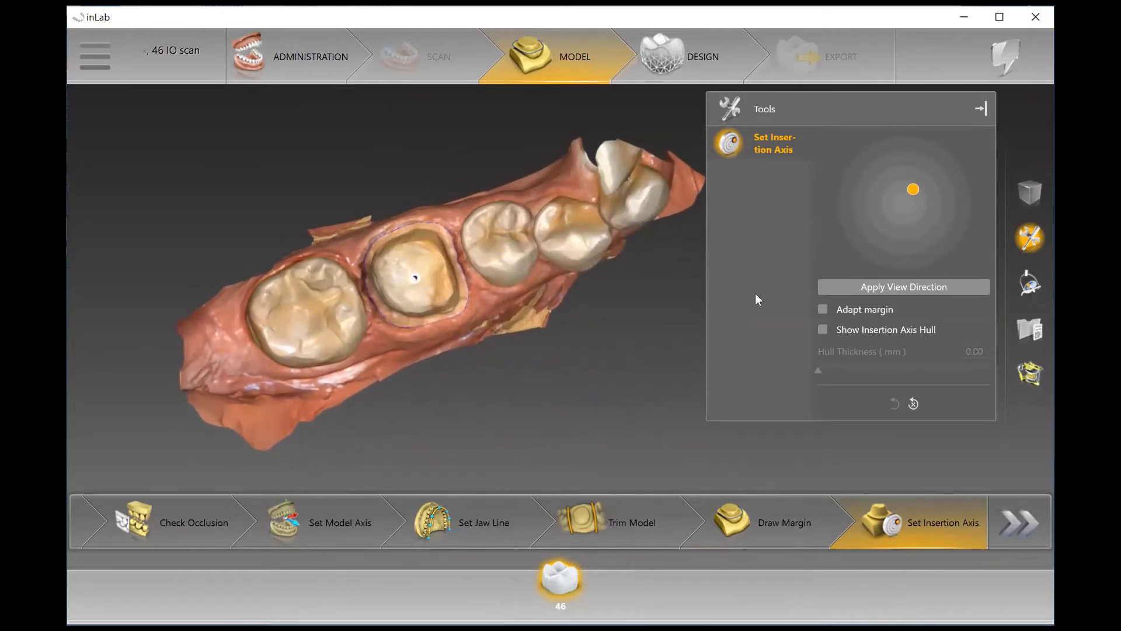
{"action": "left_click", "coordinate": [895, 286]}
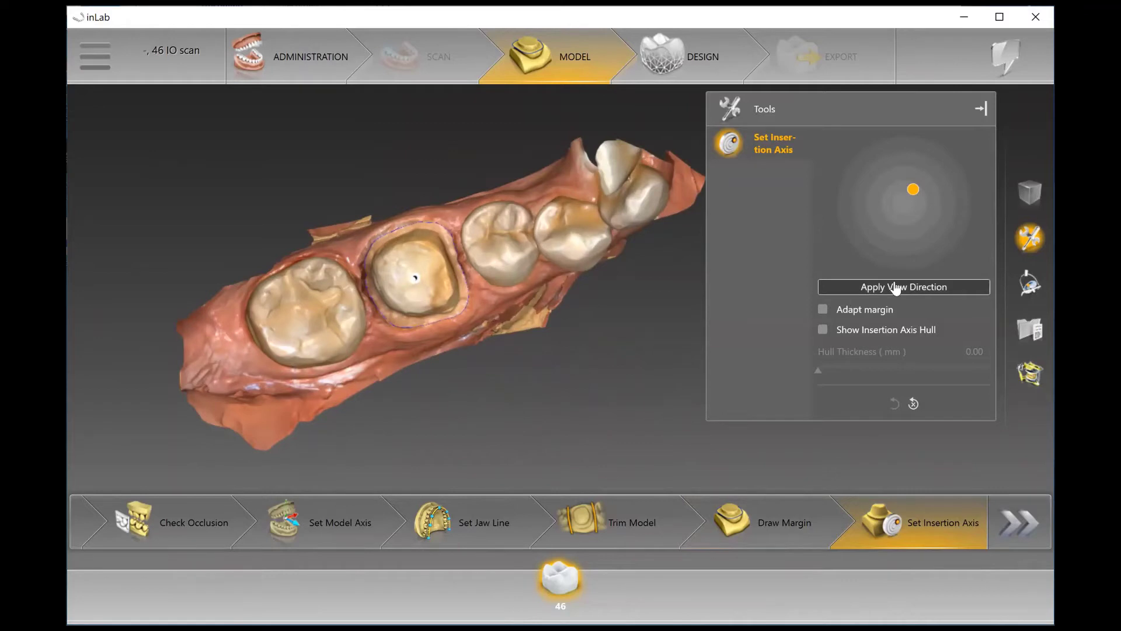
{"action": "middle_click_drag", "start_coordinate": [397, 431], "coordinate": [305, 383]}
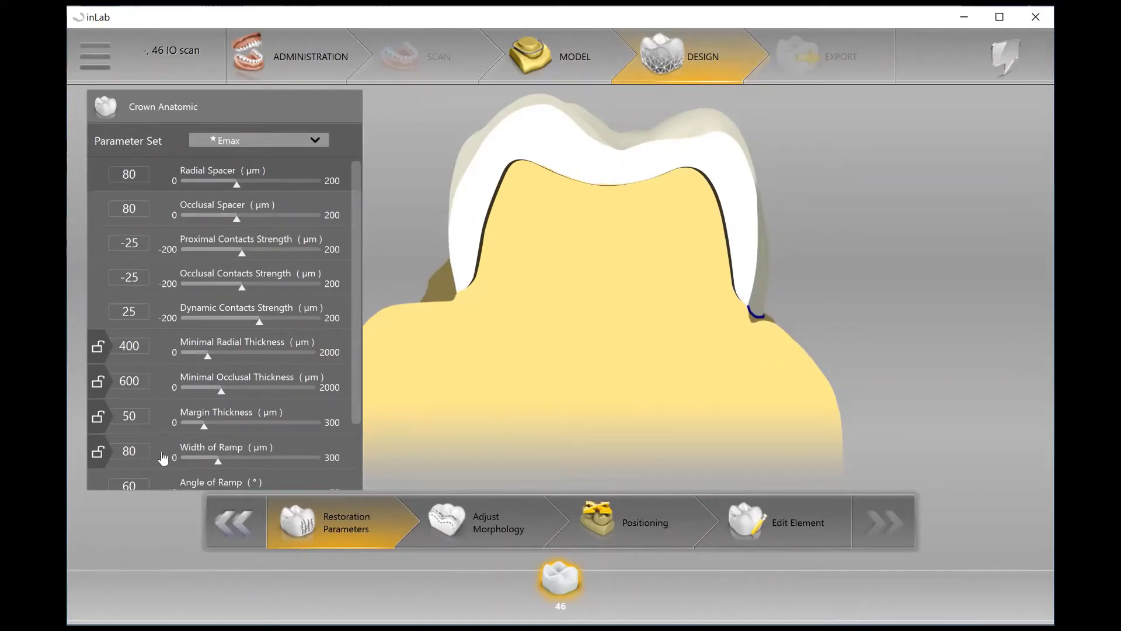
- Try the Zirconia parameter set, close the prompt, and review the parameter list
{"action": "left_click", "coordinate": [313, 141]}
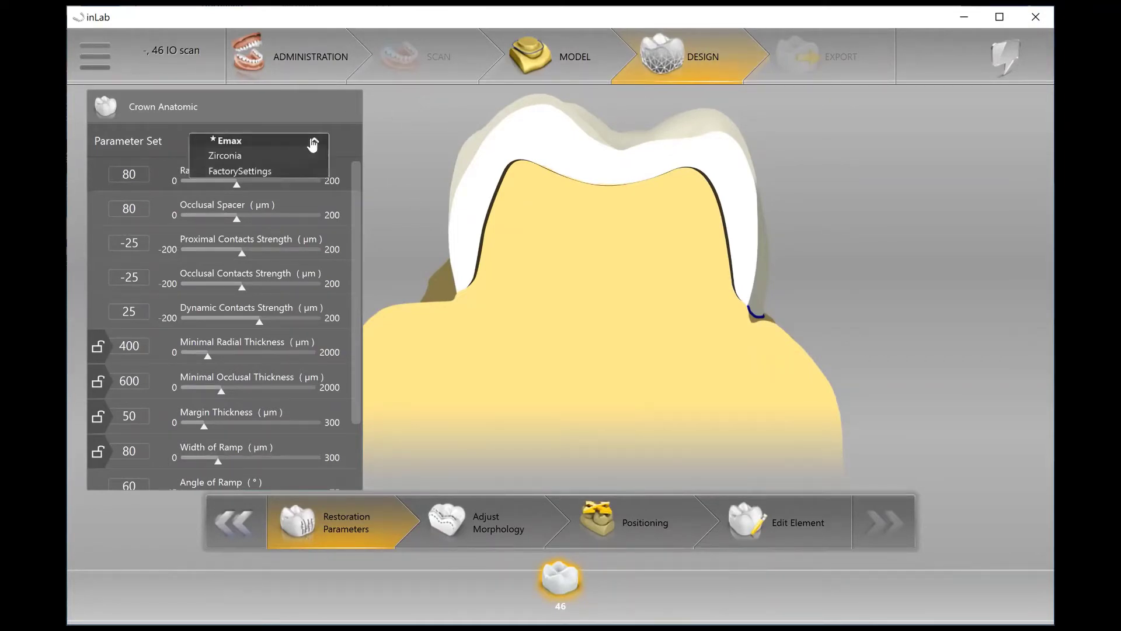
{"action": "left_click", "coordinate": [238, 155]}
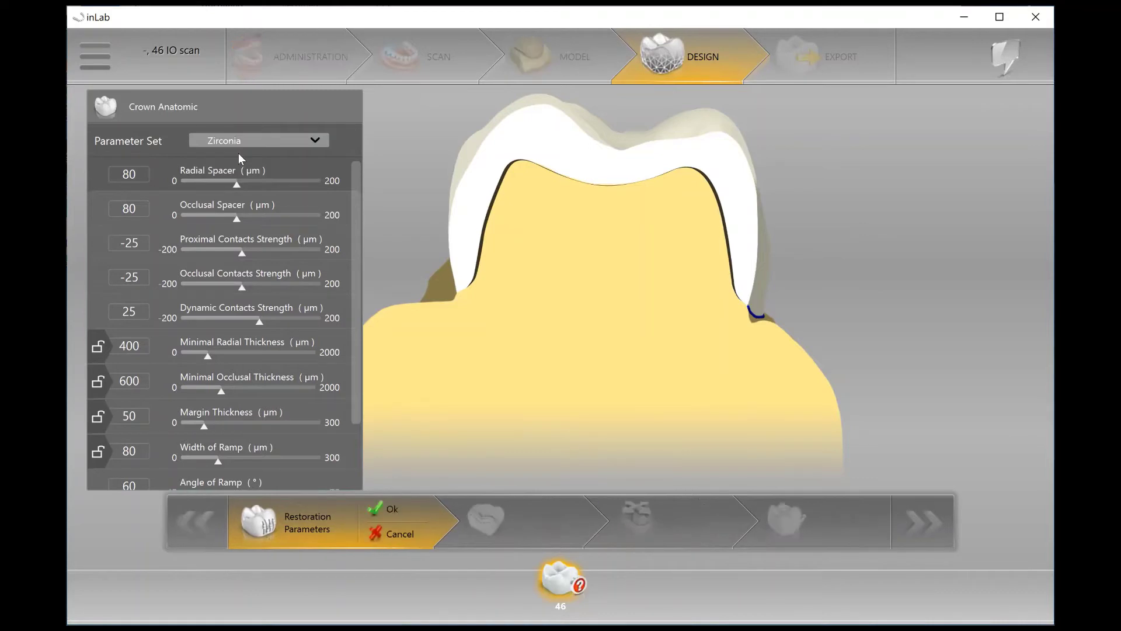
{"action": "left_click", "coordinate": [377, 513]}
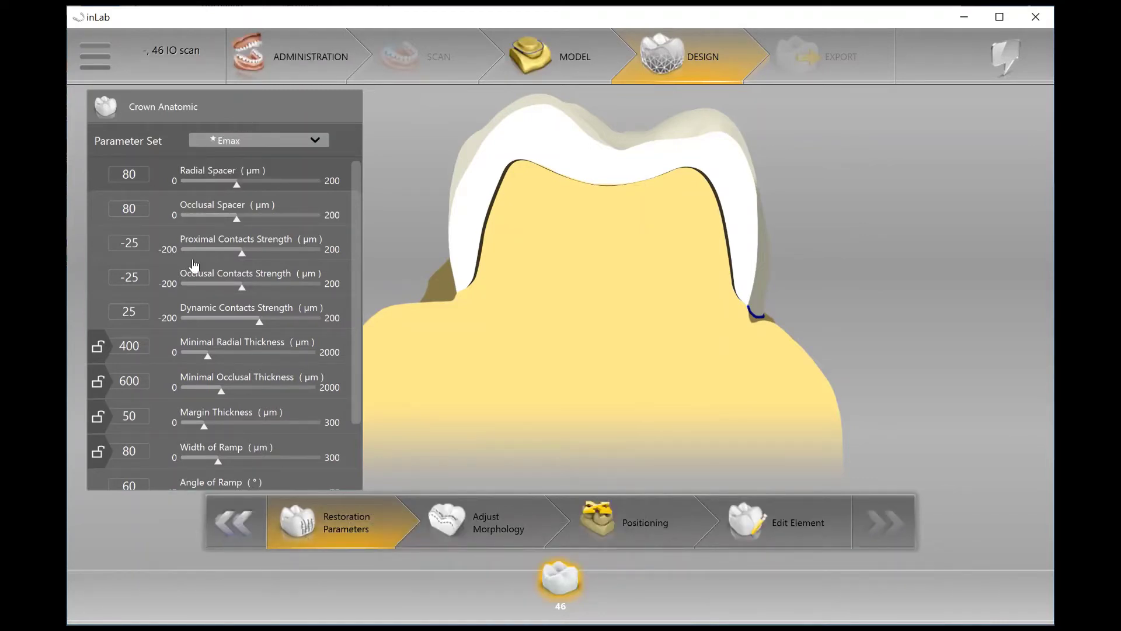
{"action": "scroll", "coordinate": [266, 484], "scroll_direction": "down", "scroll_amount": 2}
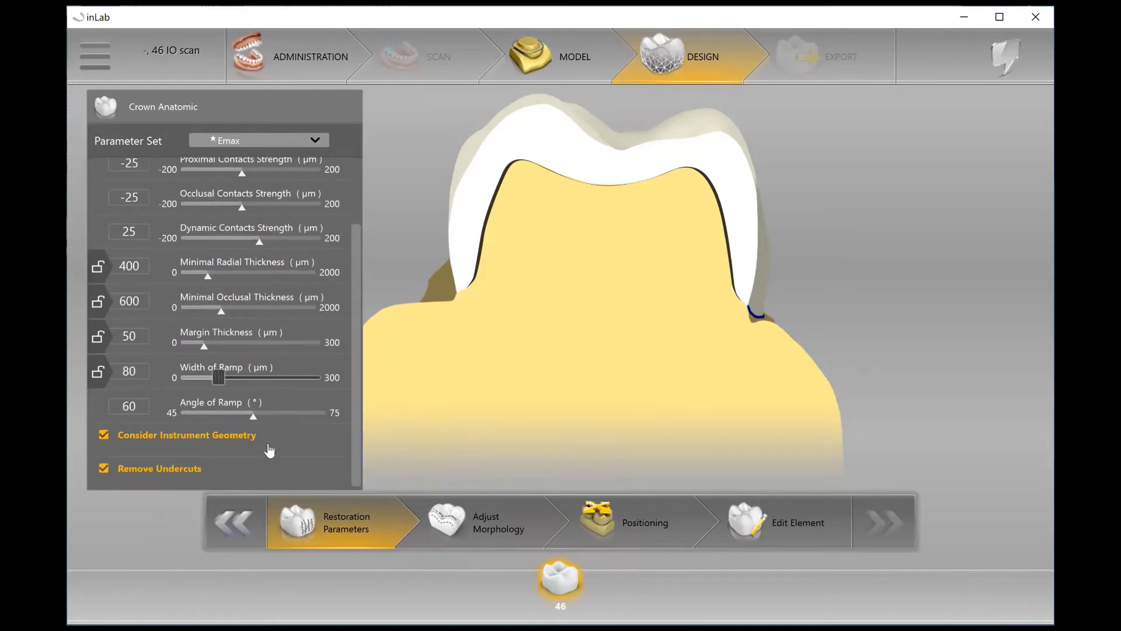
{"action": "scroll", "coordinate": [269, 450], "scroll_direction": "up", "scroll_amount": 2}
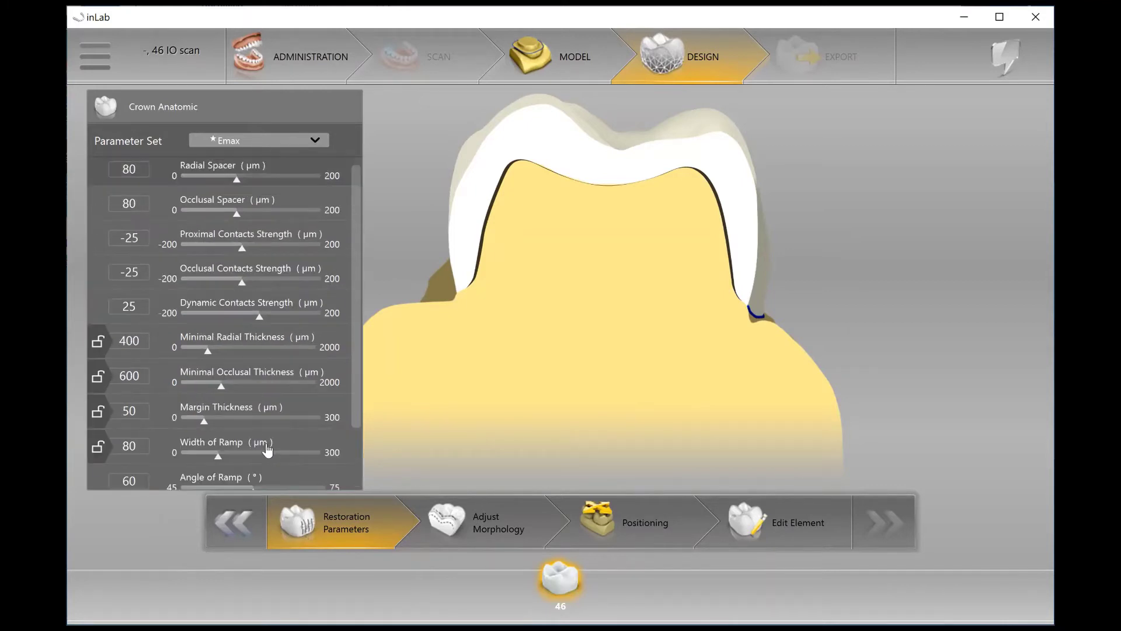
- Select Biogeneric morphology, browse Tooth Database manufacturers, then return to Biogeneric
{"action": "left_click", "coordinate": [496, 530]}
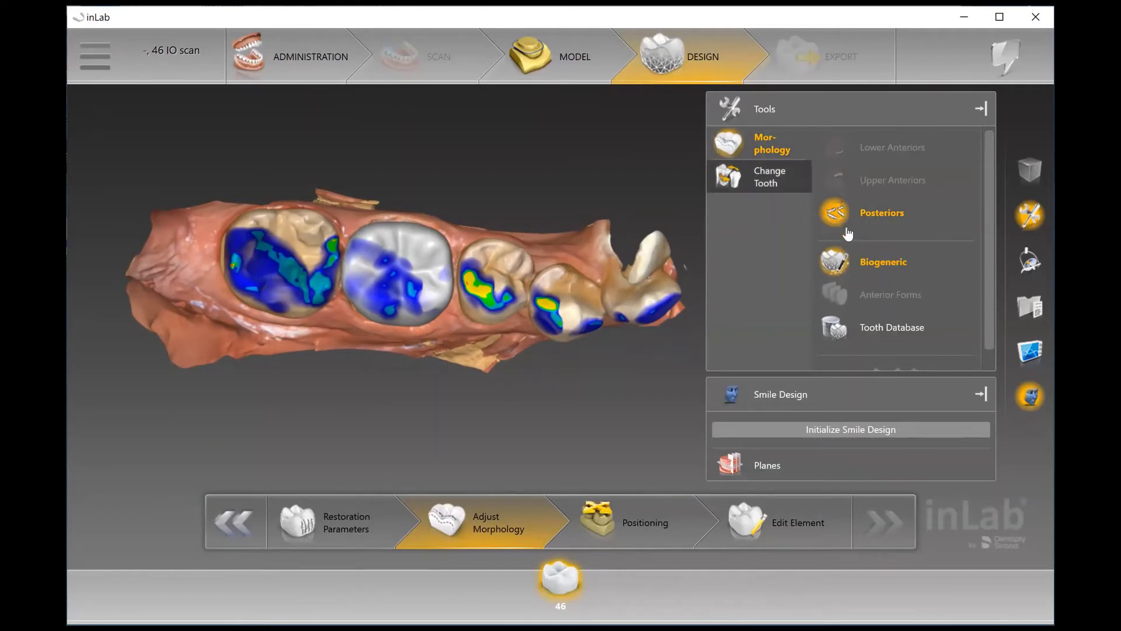
{"action": "left_click", "coordinate": [833, 264]}
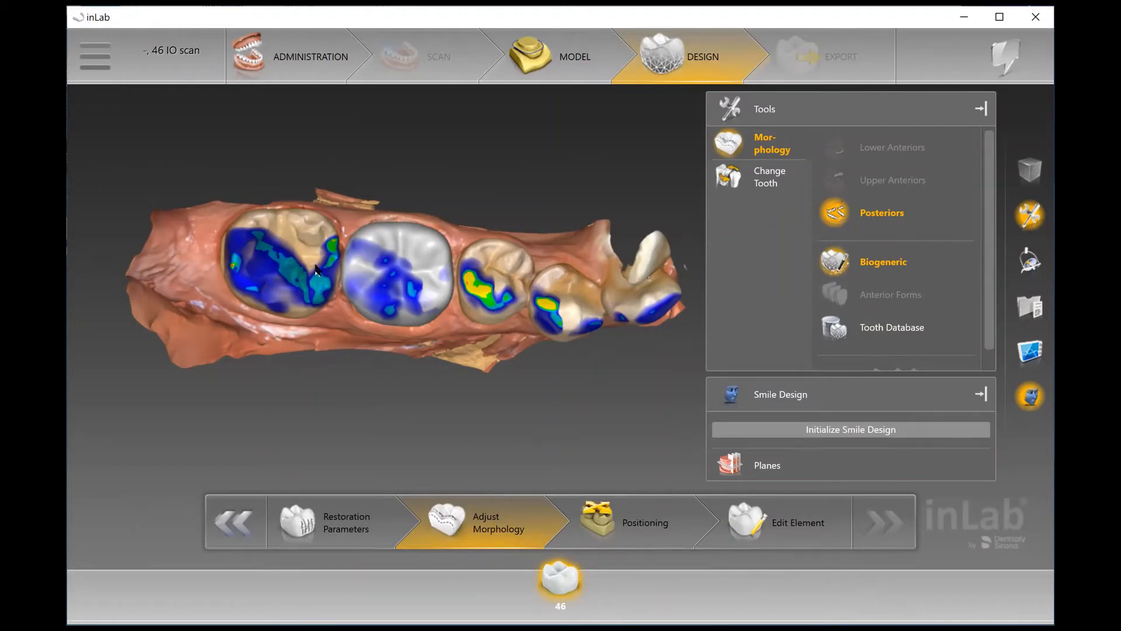
{"action": "mouse_move", "coordinate": [454, 443]}
{"action": "left_mouse_down"}
{"action": "mouse_move", "coordinate": [418, 355]}
{"action": "mouse_move", "coordinate": [429, 334]}
{"action": "mouse_move", "coordinate": [464, 374]}
{"action": "mouse_move", "coordinate": [469, 430]}
{"action": "mouse_move", "coordinate": [446, 431]}
{"action": "left_mouse_up"}
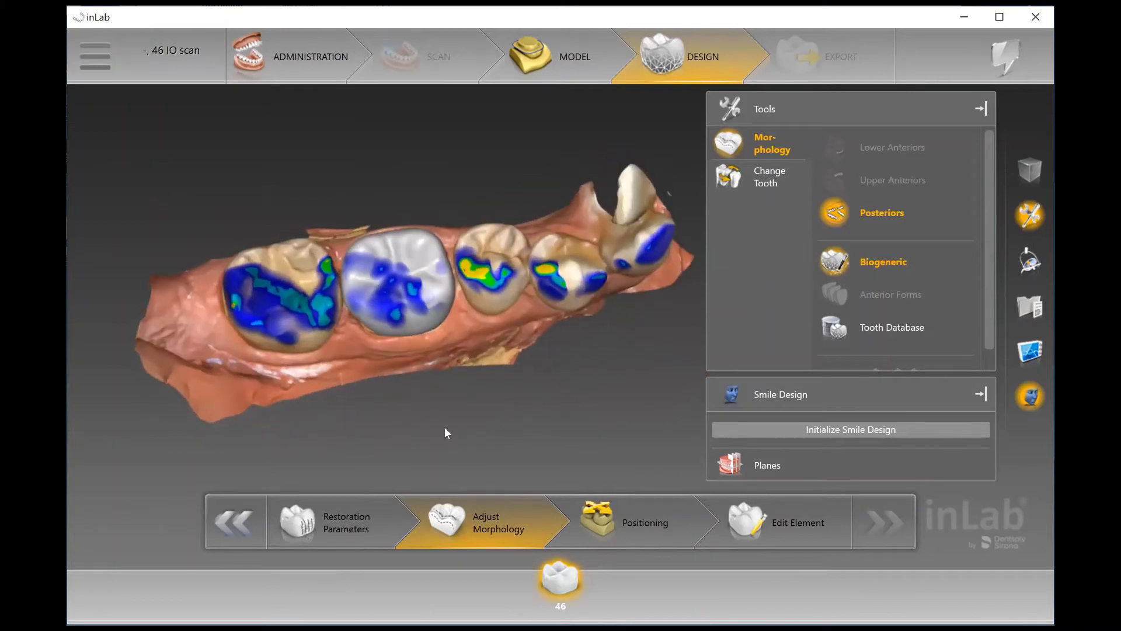
{"action": "left_click", "coordinate": [907, 337]}
{"action": "left_click", "coordinate": [961, 356]}
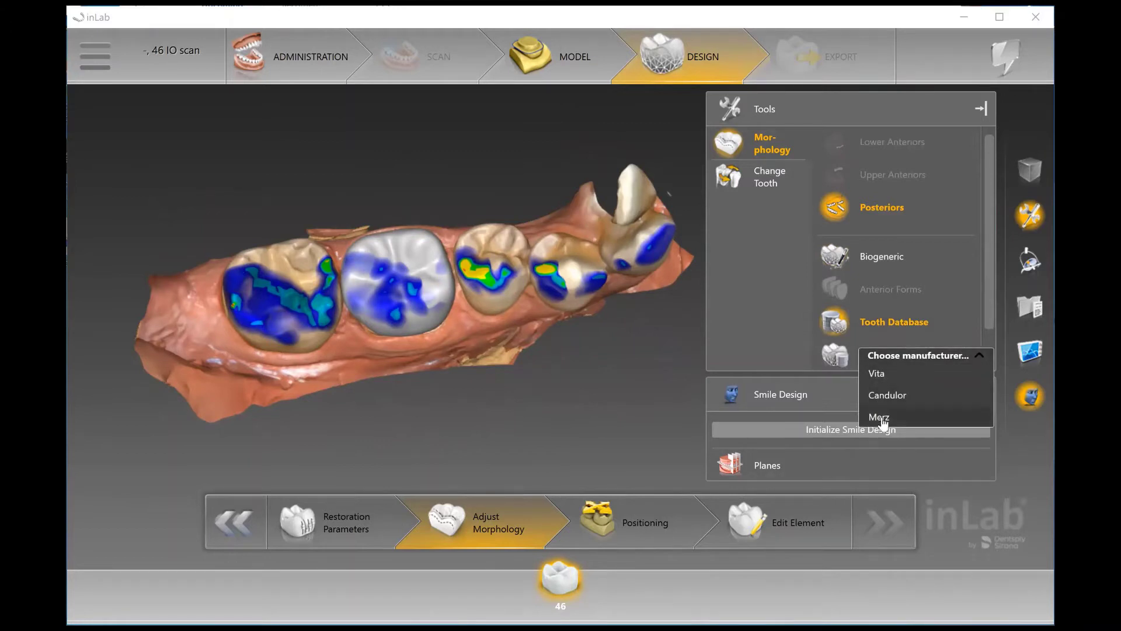
{"action": "left_click", "coordinate": [889, 263]}
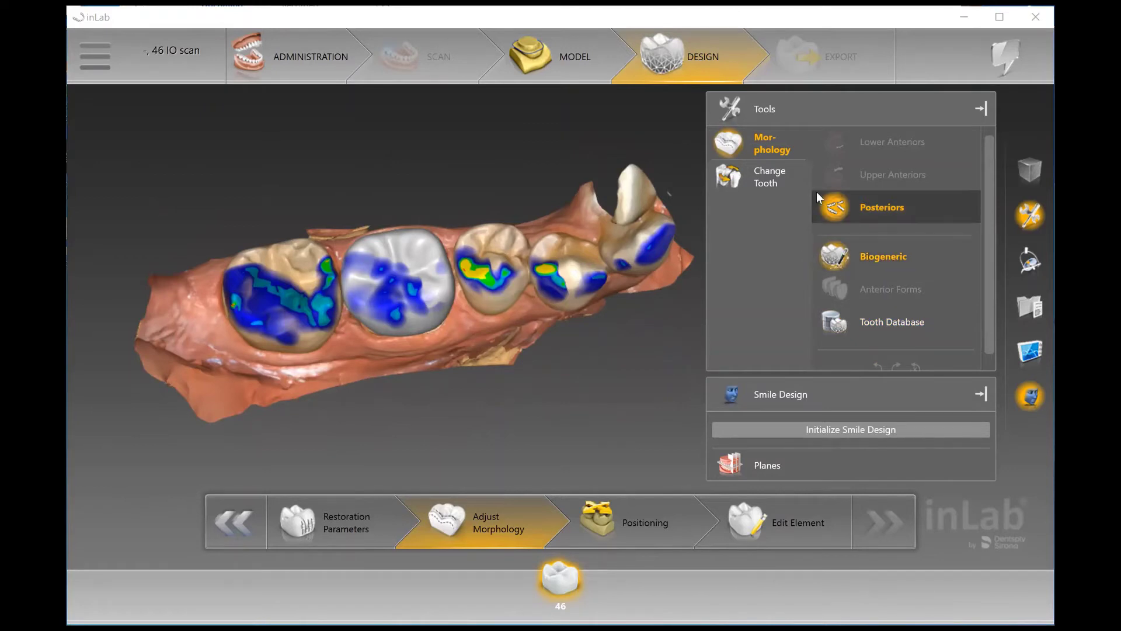
- Keep 1. Molar (Default) as the tooth type under Change Tooth
{"action": "left_click", "coordinate": [760, 190]}
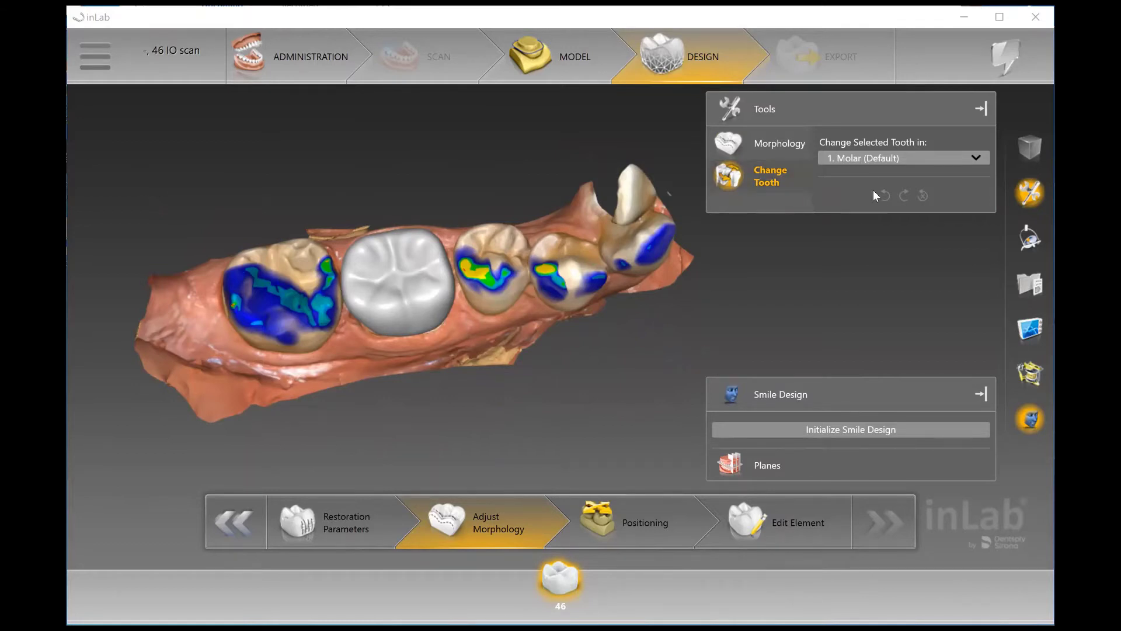
{"action": "left_click", "coordinate": [847, 161]}
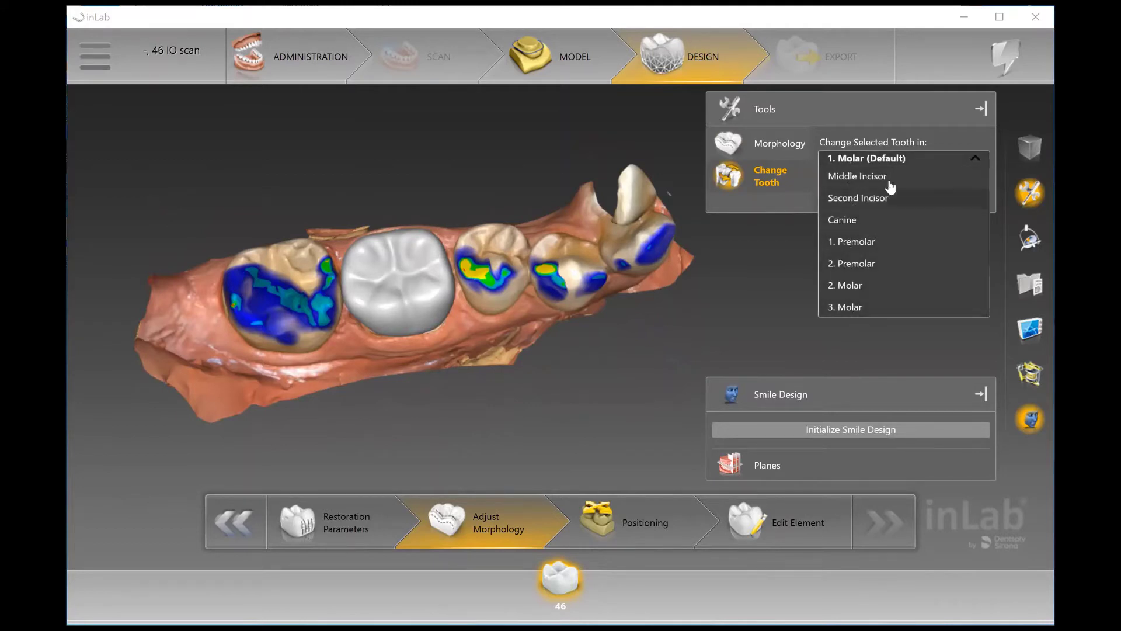
{"action": "left_click", "coordinate": [902, 163]}
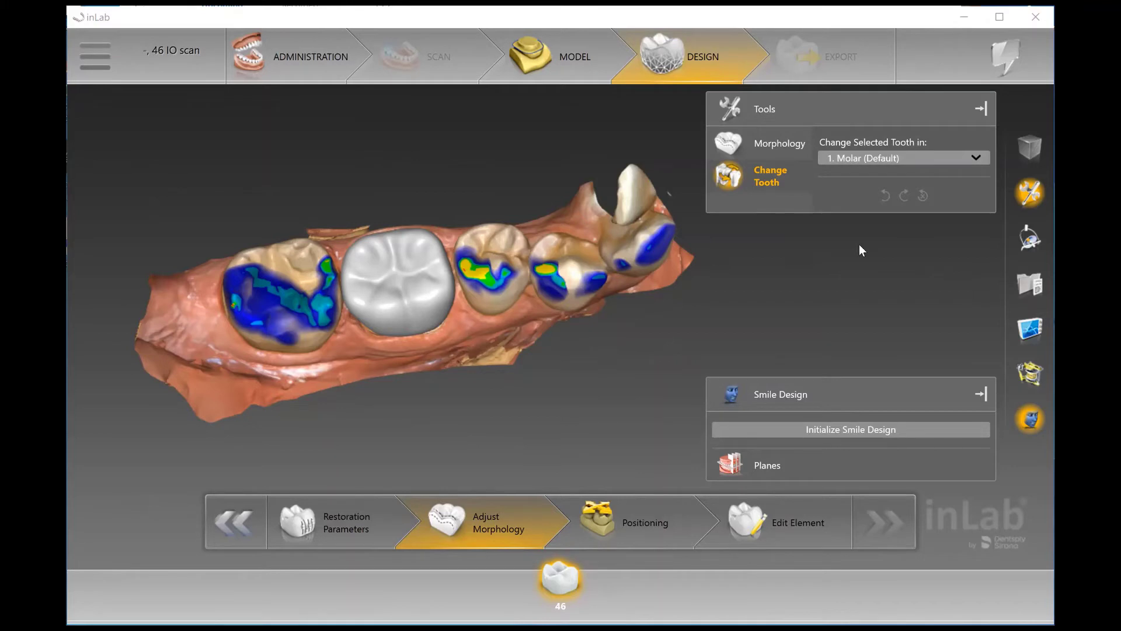
- Advance to the Positioning step and tilt the jaw to an occlusal view of tooth 46
{"action": "left_click", "coordinate": [660, 524]}
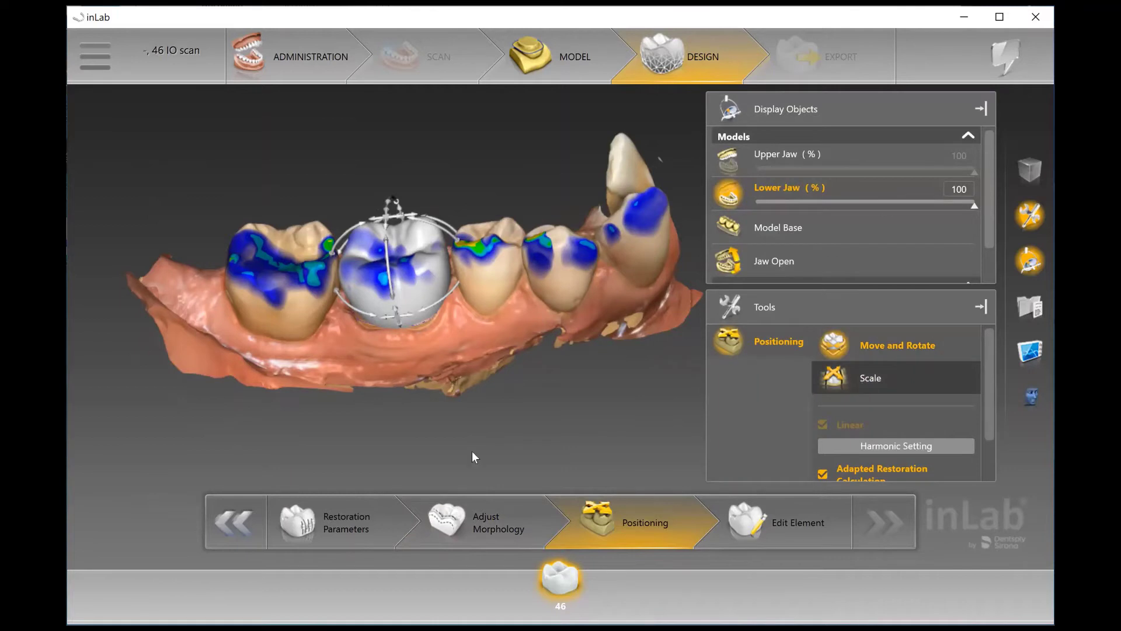
{"action": "right_click_drag", "start_coordinate": [429, 369], "coordinate": [442, 418]}
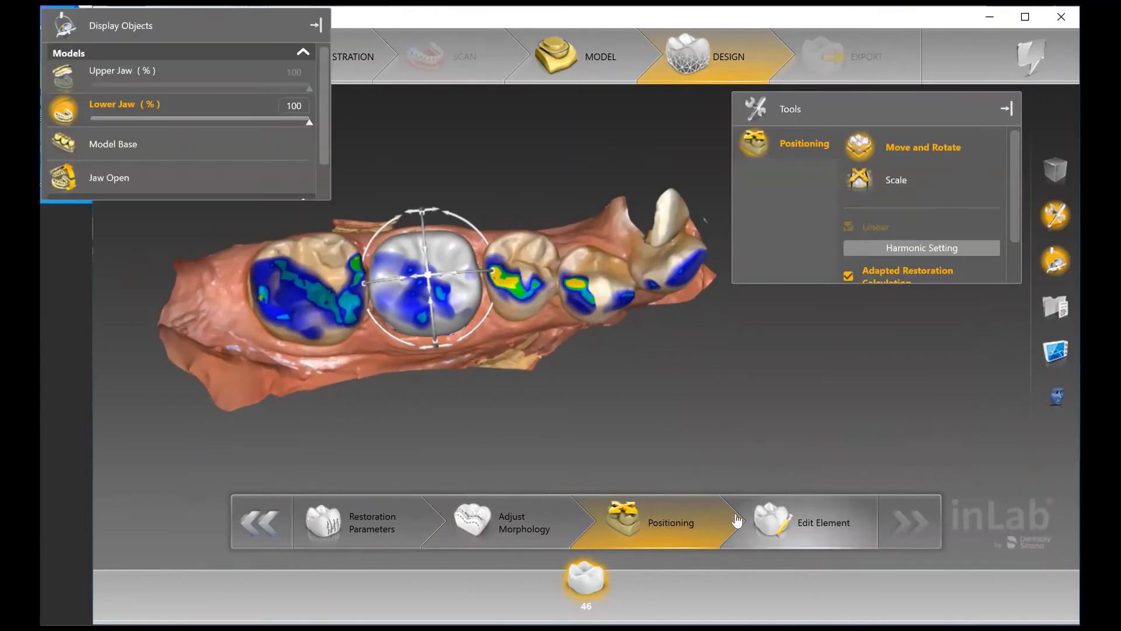
- Advance to Edit Element for the 10.54 × 11.17 × 7.68 mm crown and rotate the jaw to inspect it
{"action": "left_click", "coordinate": [739, 518]}
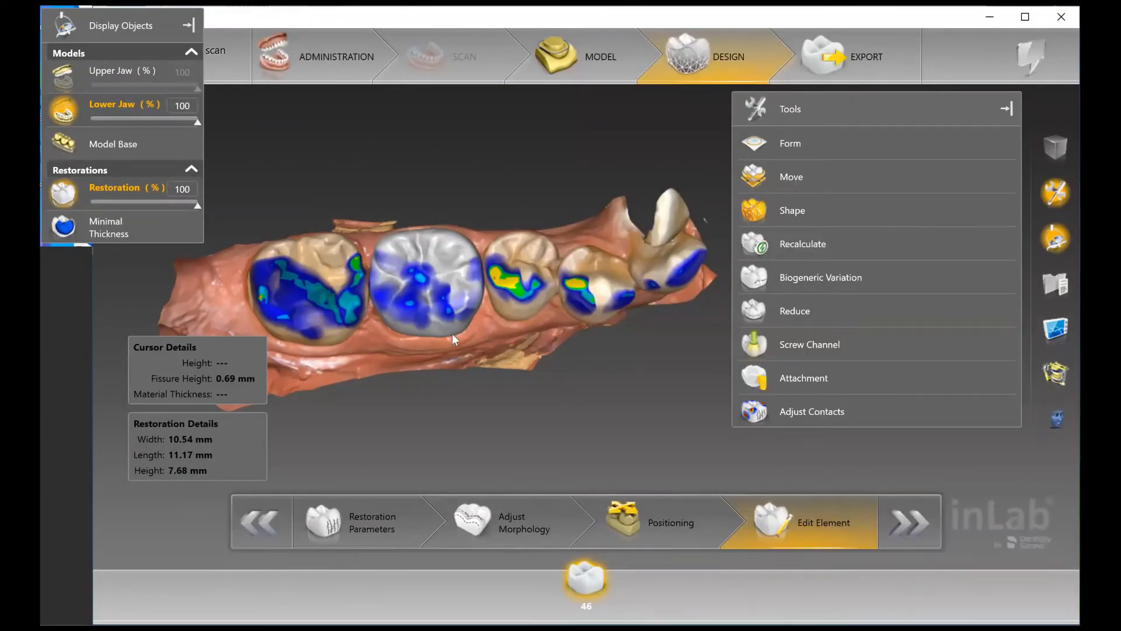
{"action": "middle_click_drag", "start_coordinate": [452, 334], "coordinate": [465, 363]}
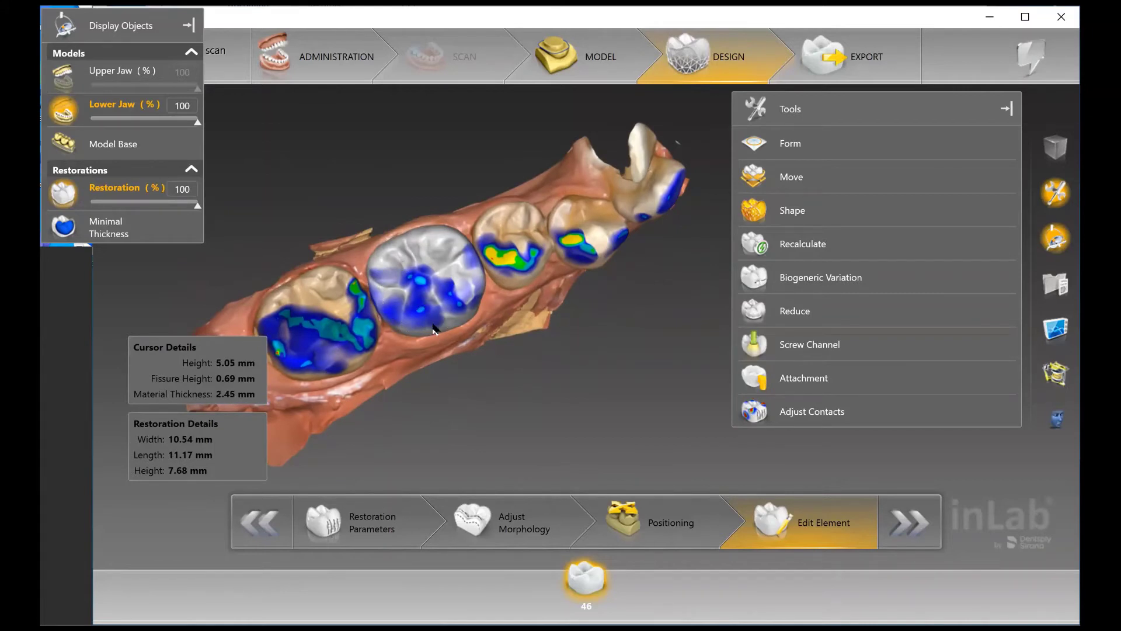
{"action": "middle_click_drag", "start_coordinate": [395, 369], "coordinate": [361, 337]}
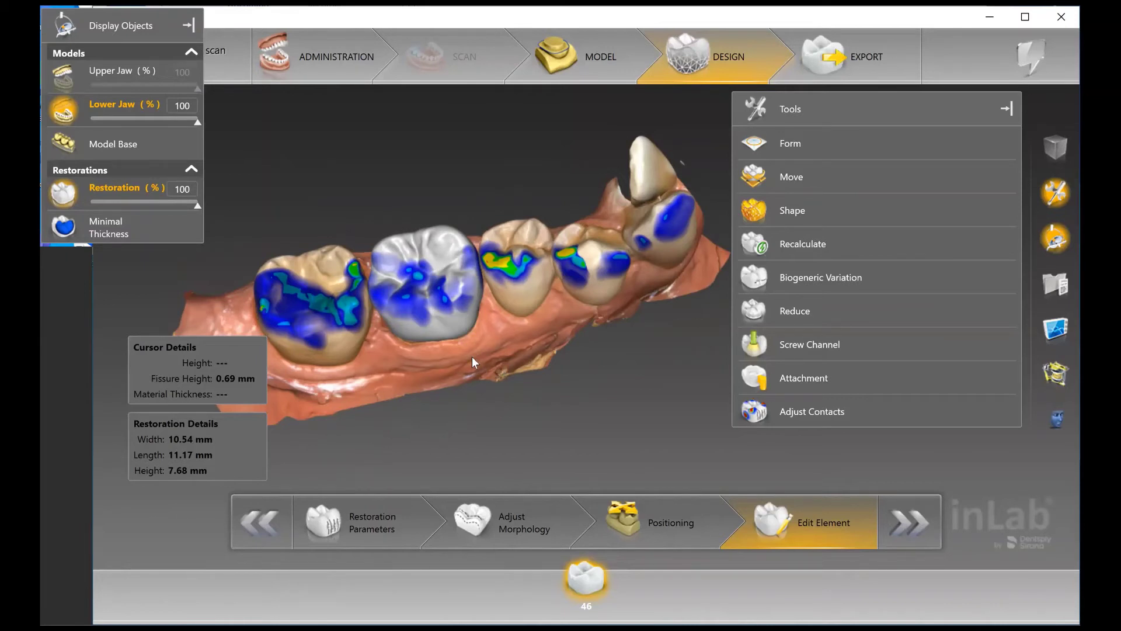
{"action": "mouse_move", "coordinate": [473, 365]}
{"action": "middle_mouse_down"}
{"action": "mouse_move", "coordinate": [467, 381]}
{"action": "mouse_move", "coordinate": [459, 267]}
{"action": "mouse_move", "coordinate": [491, 370]}
{"action": "middle_mouse_up"}
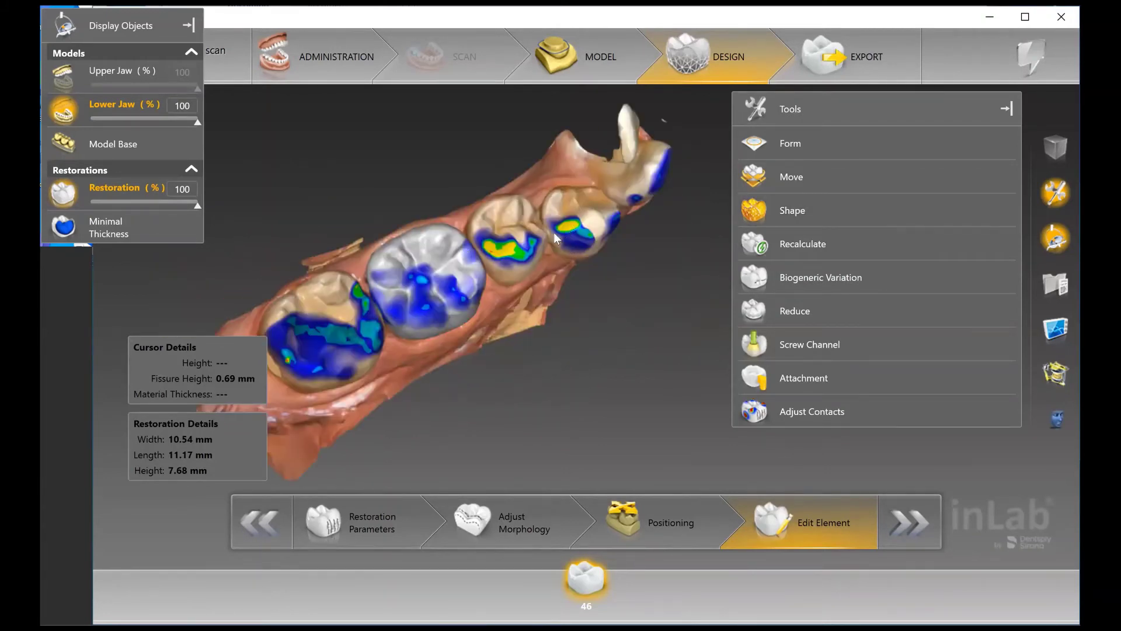
{"action": "mouse_move", "coordinate": [554, 232]}
{"action": "middle_mouse_down"}
{"action": "mouse_move", "coordinate": [536, 243]}
{"action": "mouse_move", "coordinate": [577, 237]}
{"action": "mouse_move", "coordinate": [561, 242]}
{"action": "middle_mouse_up"}
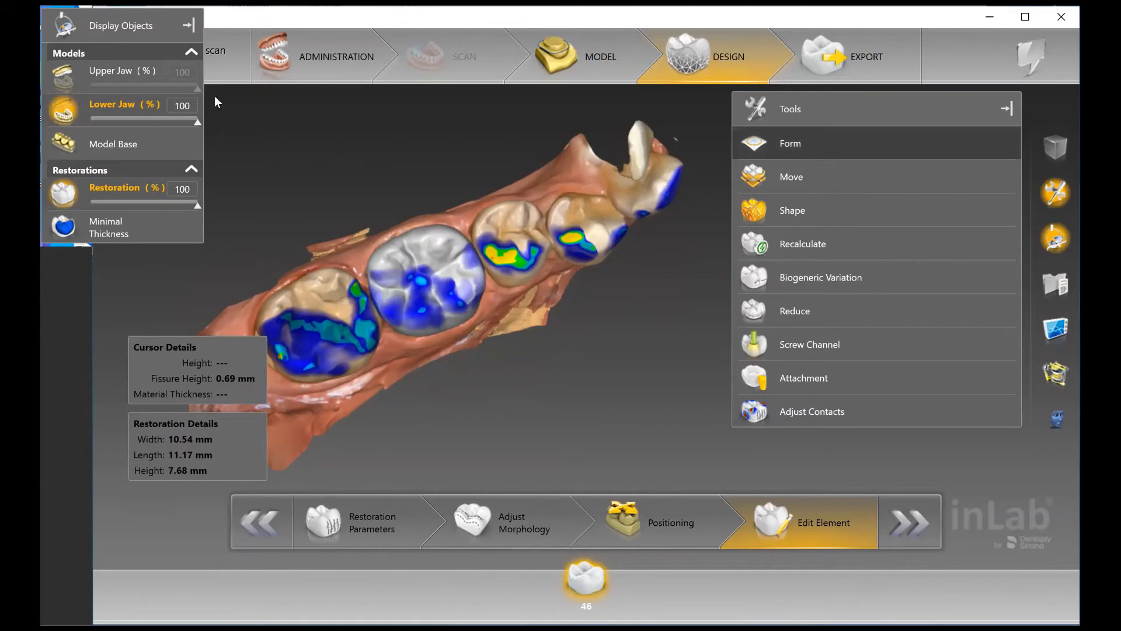
- Turn on Minimal Thickness, then activate the Form Move tool in Move and Rotate mode
{"action": "left_click", "coordinate": [117, 236]}
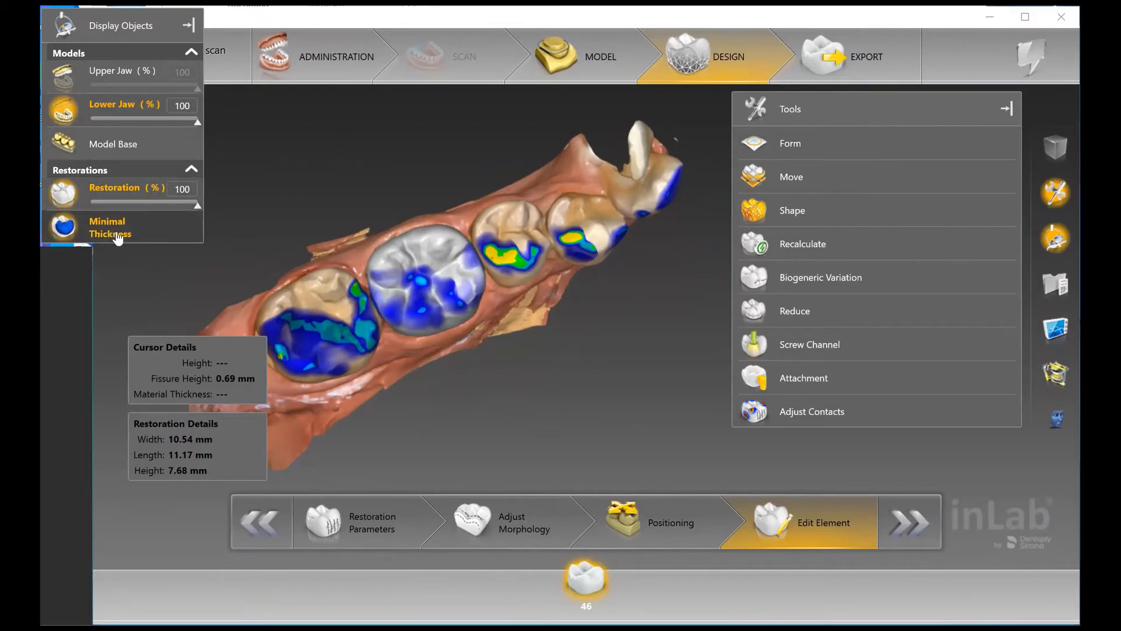
{"action": "right_click_drag", "start_coordinate": [465, 436], "coordinate": [448, 380]}
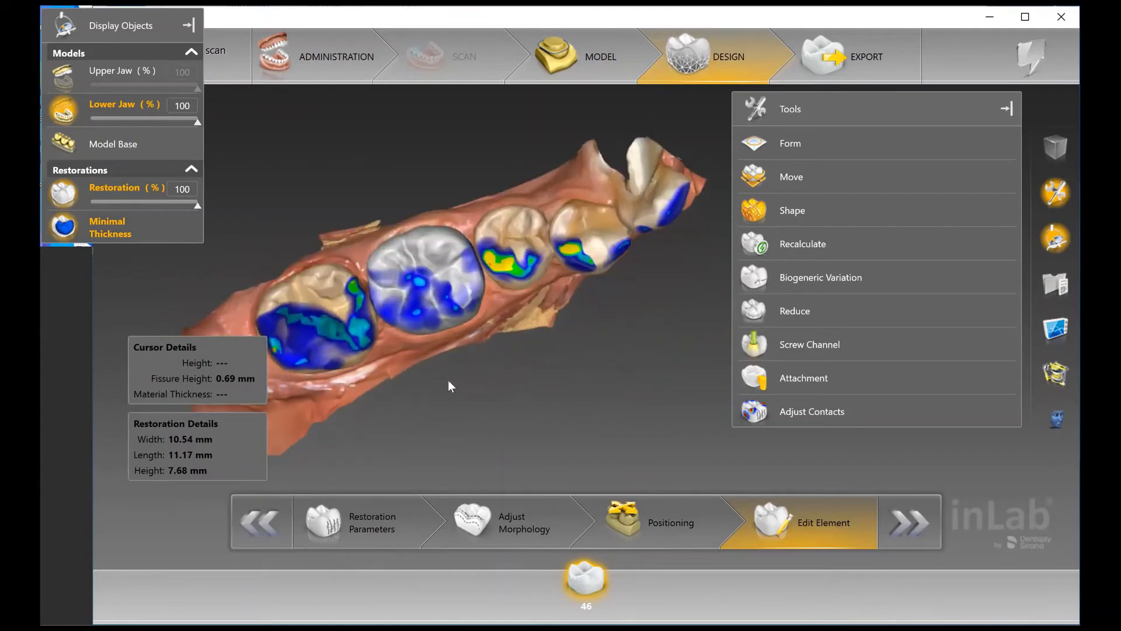
{"action": "mouse_move", "coordinate": [504, 264]}
{"action": "right_mouse_down"}
{"action": "mouse_move", "coordinate": [519, 259]}
{"action": "mouse_move", "coordinate": [510, 258]}
{"action": "right_mouse_up"}
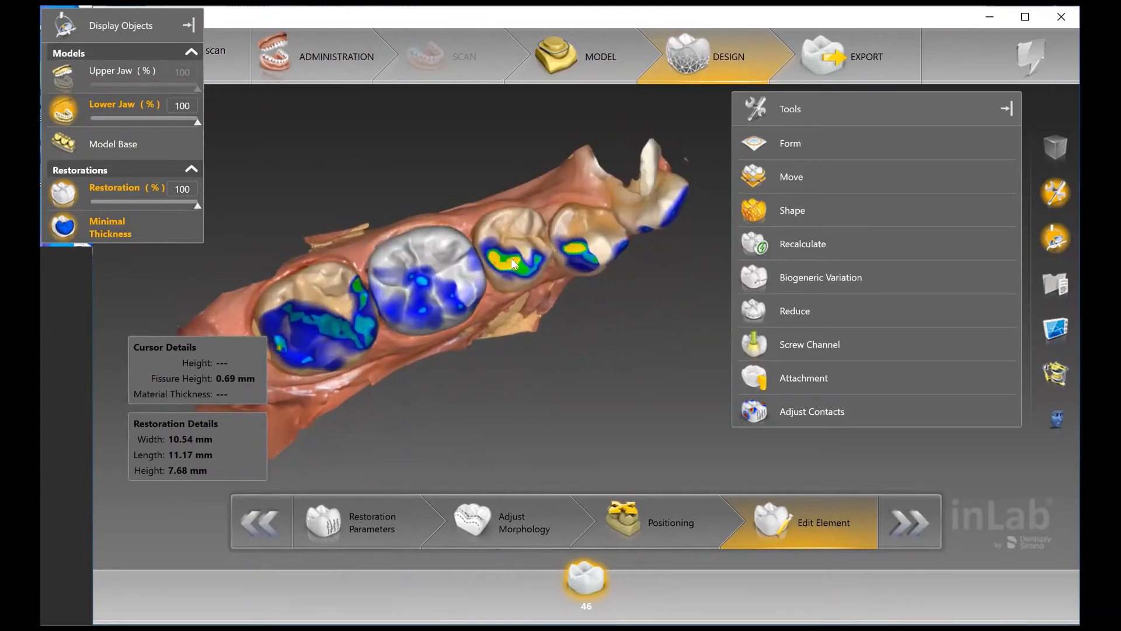
{"action": "left_click", "coordinate": [805, 153]}
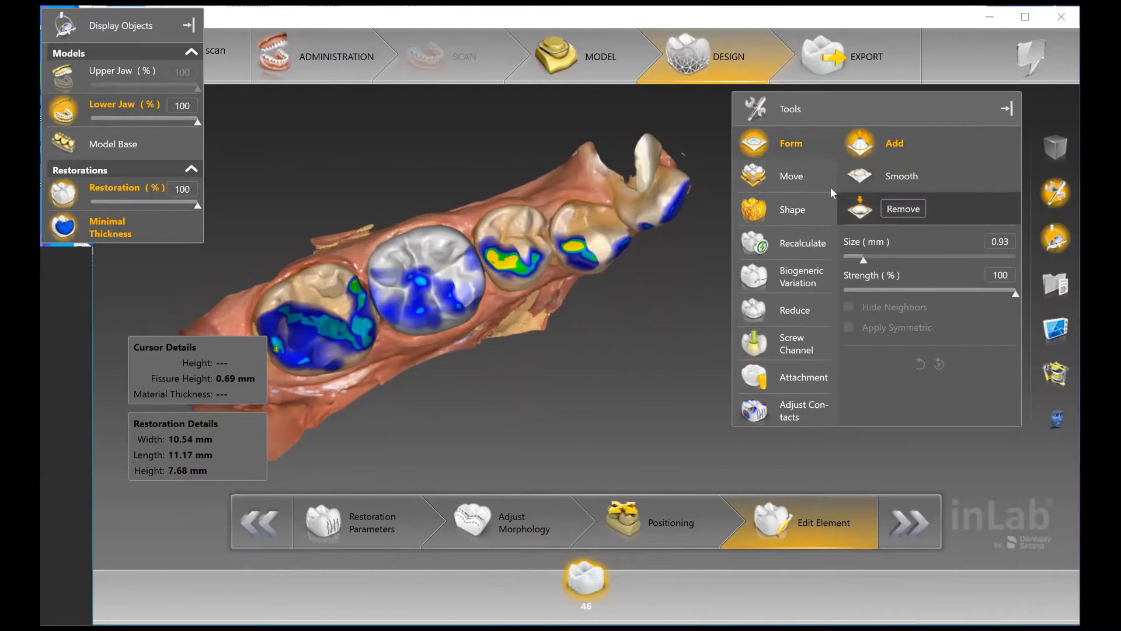
{"action": "left_click", "coordinate": [790, 179]}
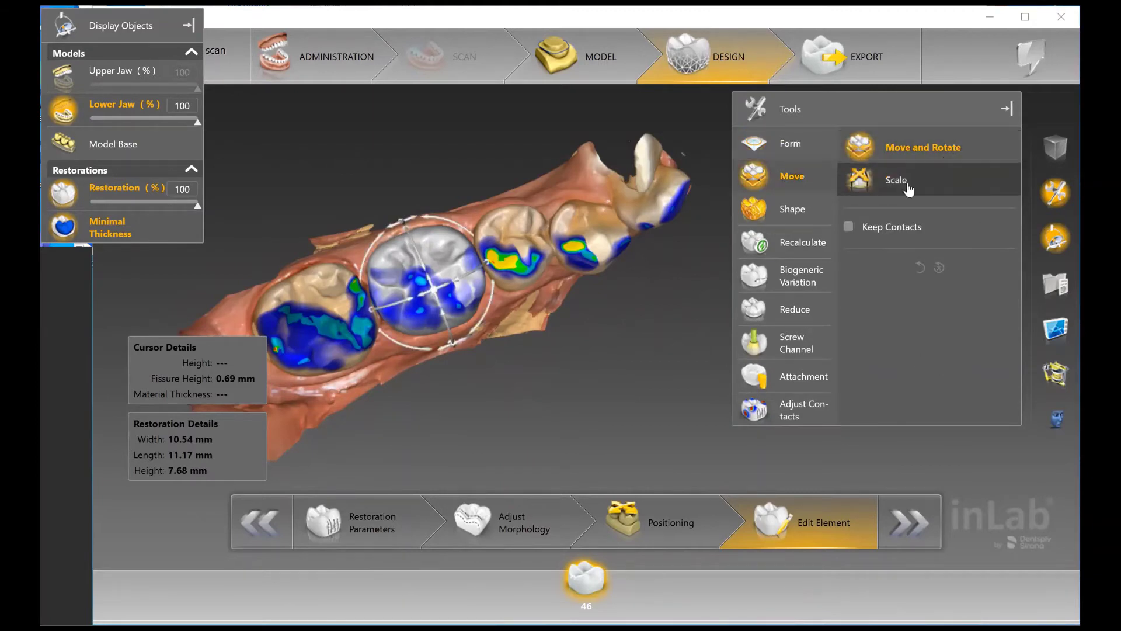
- Choose the Shape tool in Anatomical mode and reshape the crown's central chewing surface
{"action": "left_click", "coordinate": [798, 211]}
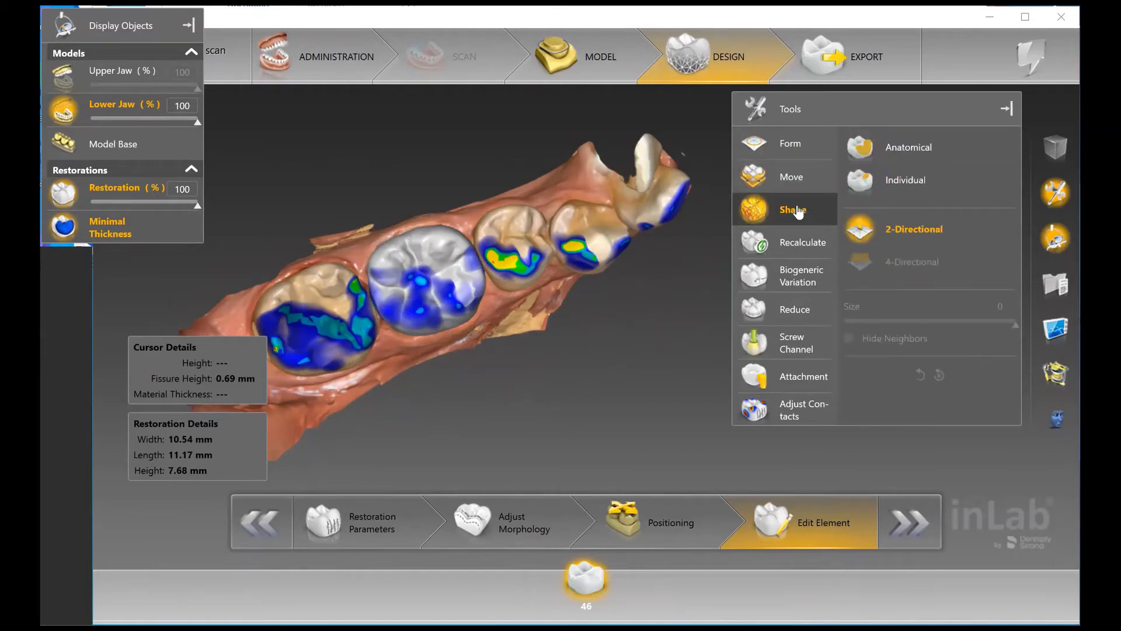
{"action": "left_click", "coordinate": [915, 153]}
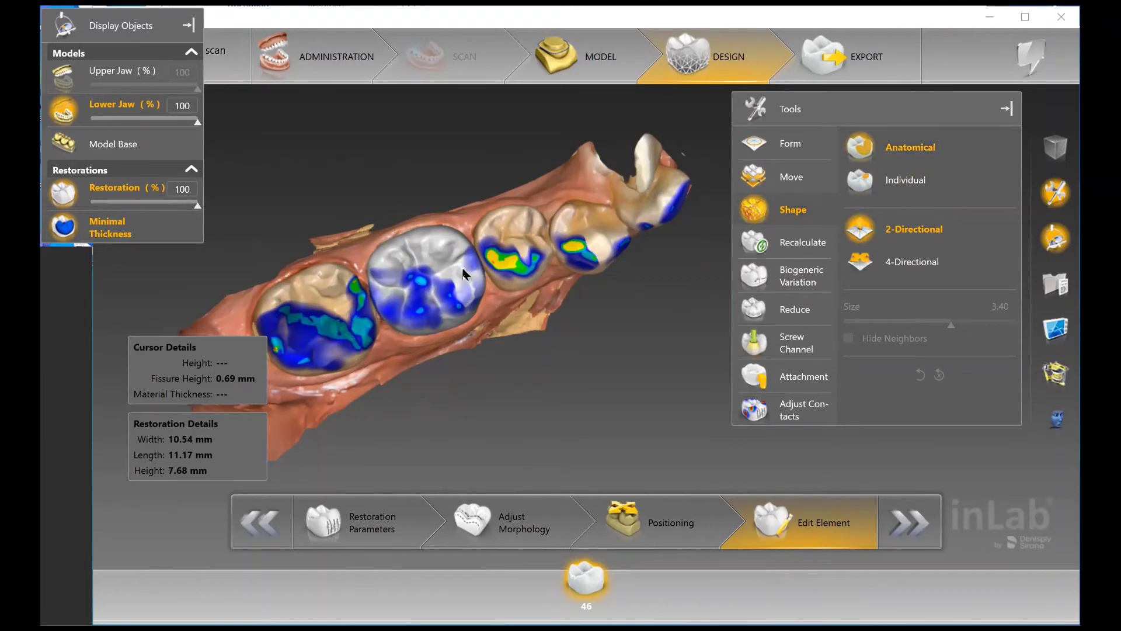
{"action": "left_click", "coordinate": [425, 281]}
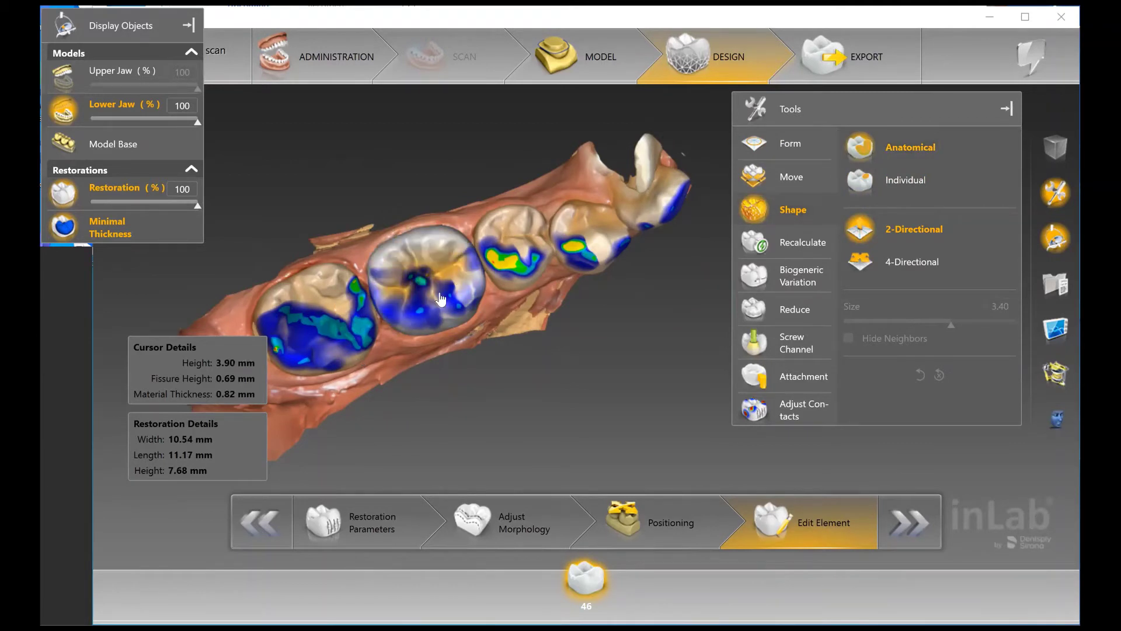
{"action": "left_click", "coordinate": [441, 301]}
{"action": "left_click", "coordinate": [427, 314]}
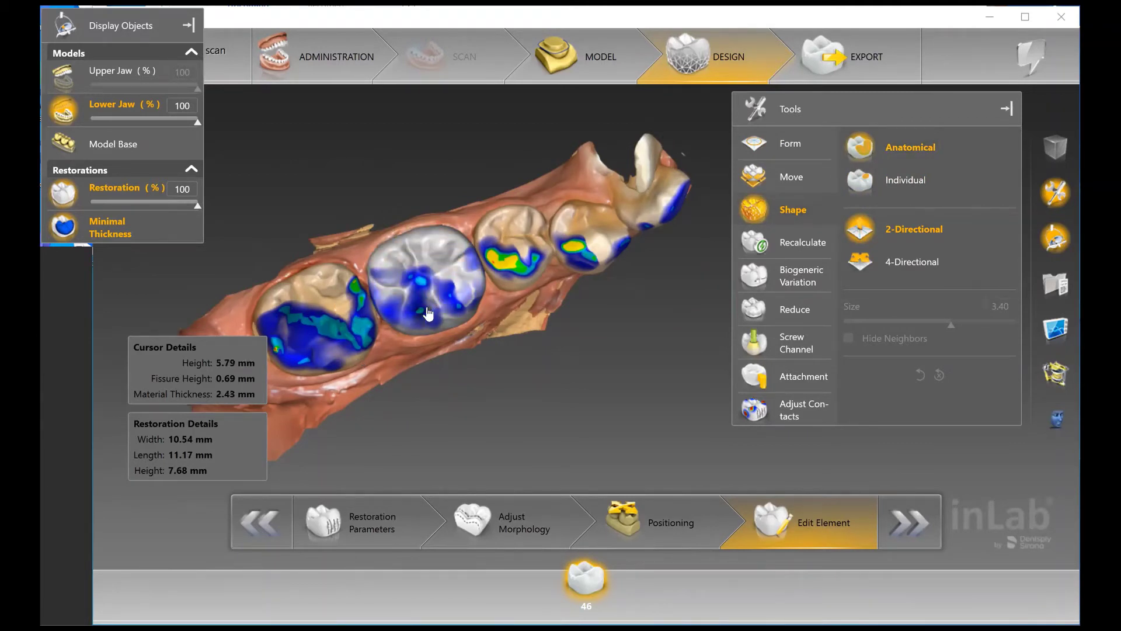
{"action": "left_click", "coordinate": [427, 278]}
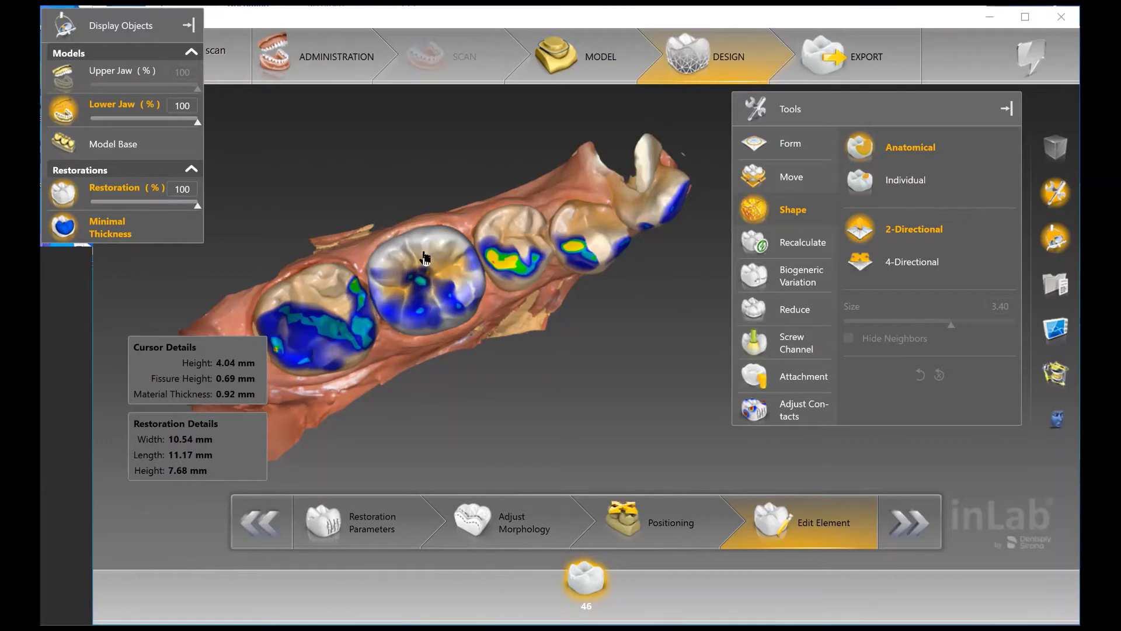
{"action": "left_click", "coordinate": [424, 256]}
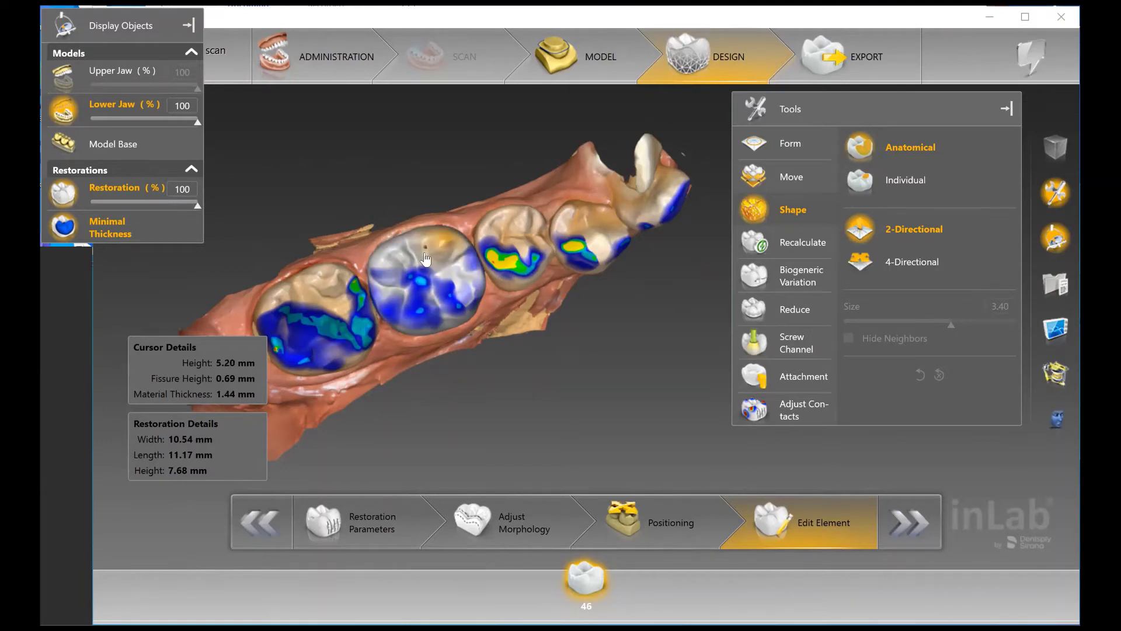
{"action": "left_click", "coordinate": [426, 259]}
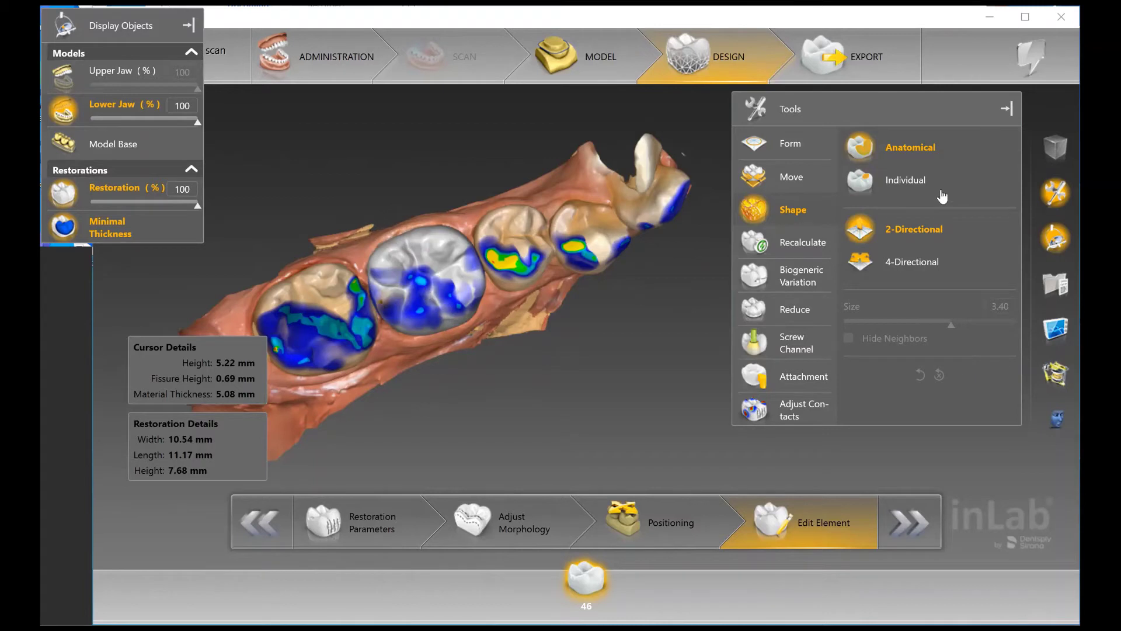
- Switch to Individual mode at size 2.92 and carve a deeper central fissure
{"action": "left_click", "coordinate": [909, 194]}
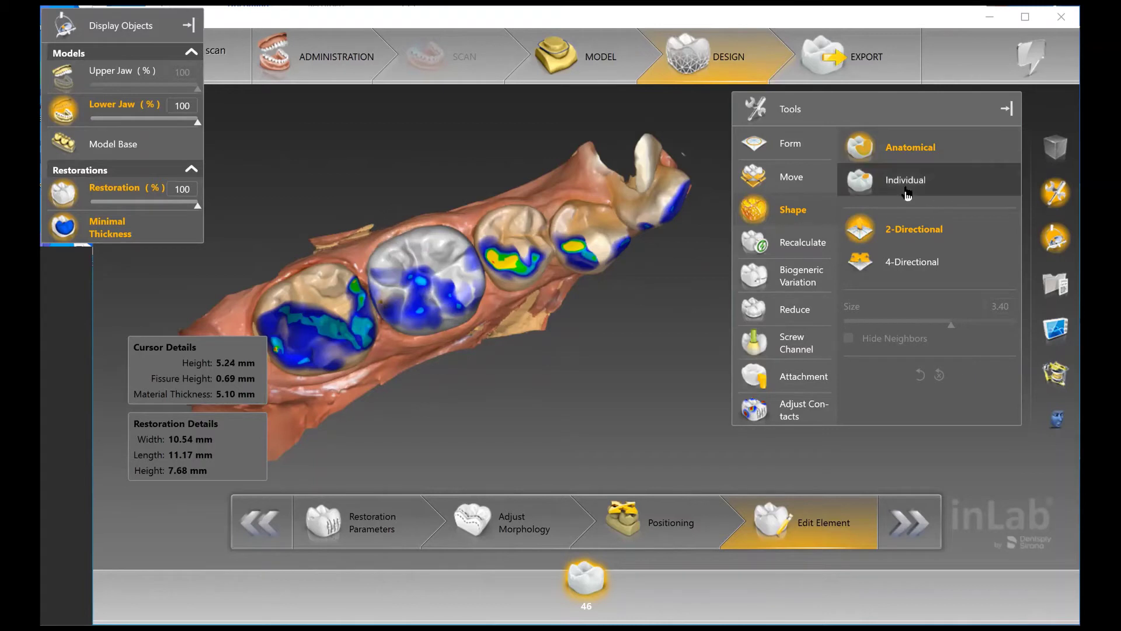
{"action": "left_click", "coordinate": [446, 290]}
{"action": "scroll", "coordinate": [444, 301], "scroll_direction": "up", "scroll_amount": 4}
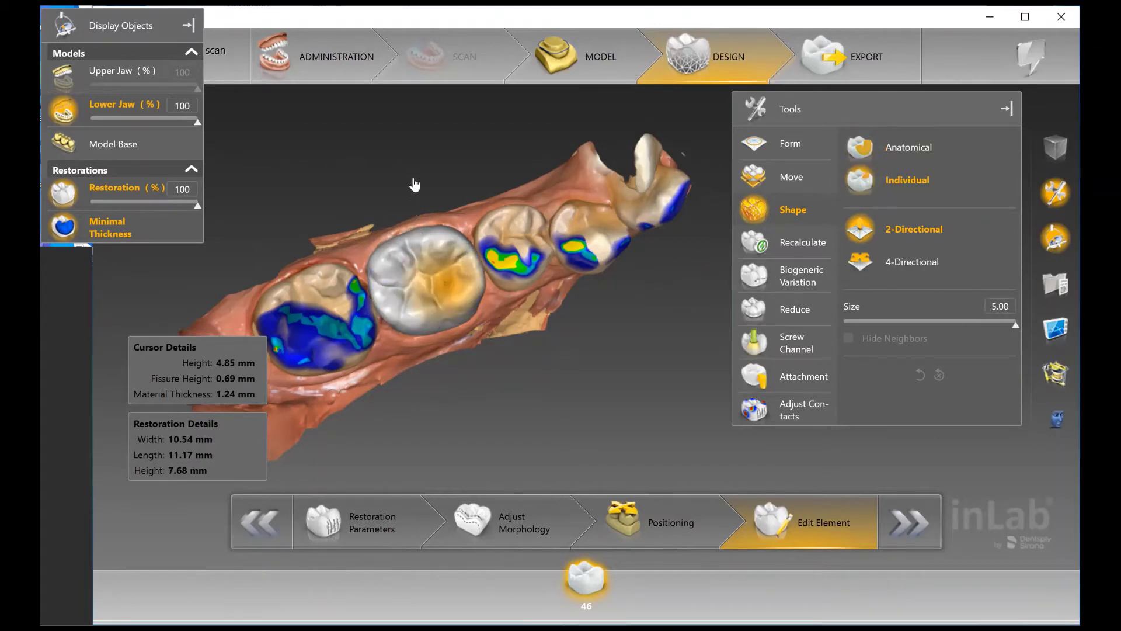
{"action": "scroll", "coordinate": [444, 300], "scroll_direction": "down", "scroll_amount": 10}
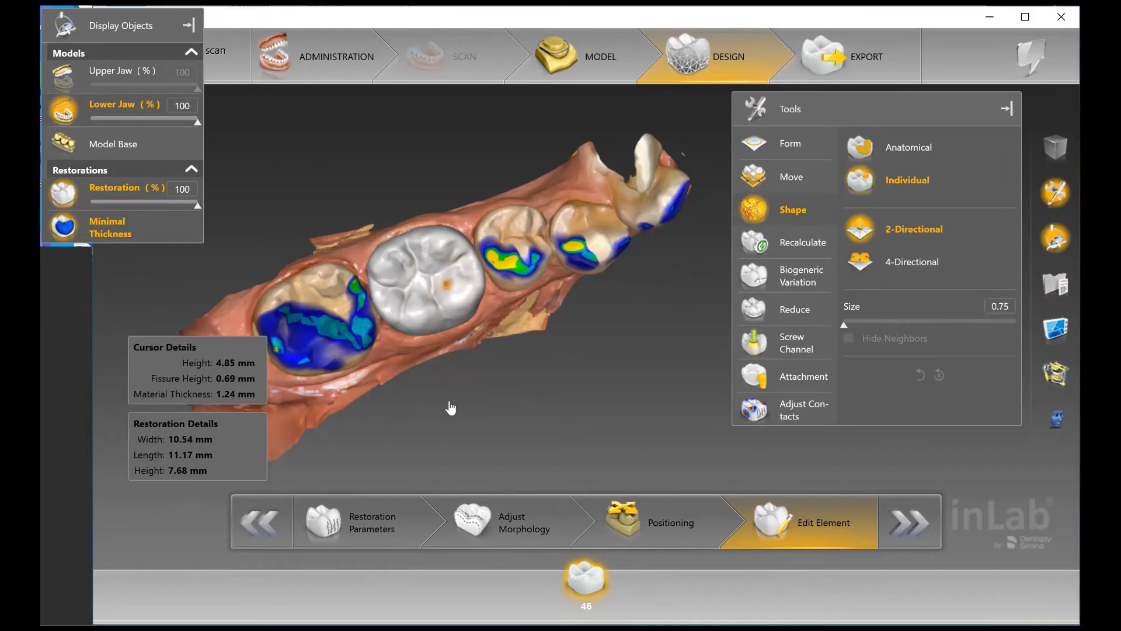
{"action": "scroll", "coordinate": [426, 289], "scroll_direction": "up", "scroll_amount": 5}
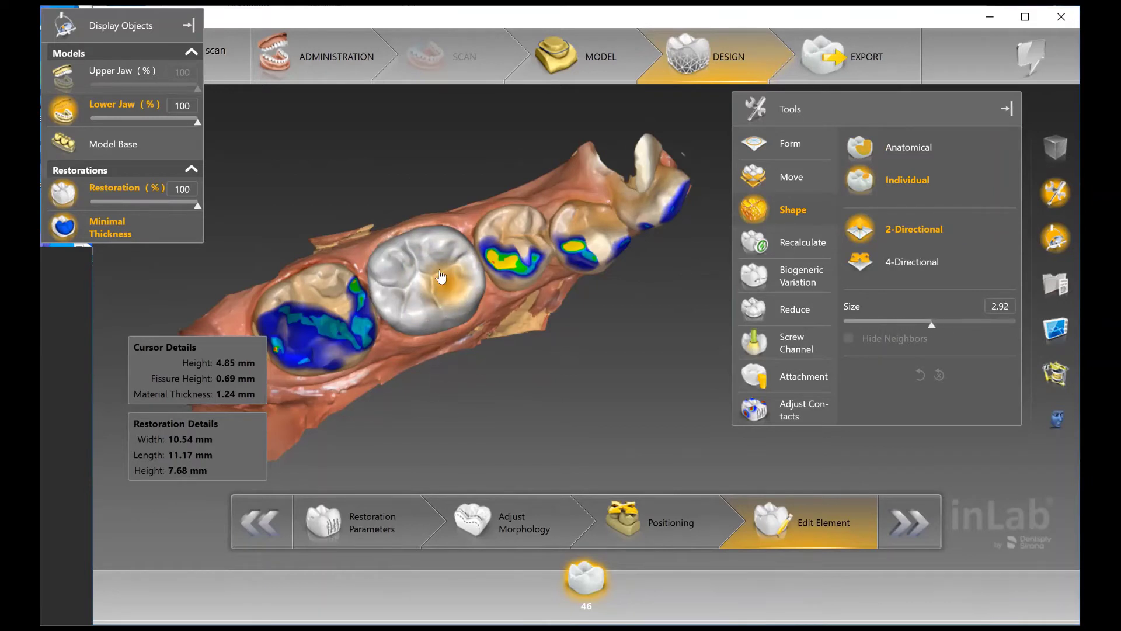
{"action": "left_click", "coordinate": [424, 287], "text": "shift"}
{"action": "left_click_drag", "start_coordinate": [424, 288], "coordinate": [424, 289], "text": "shift"}
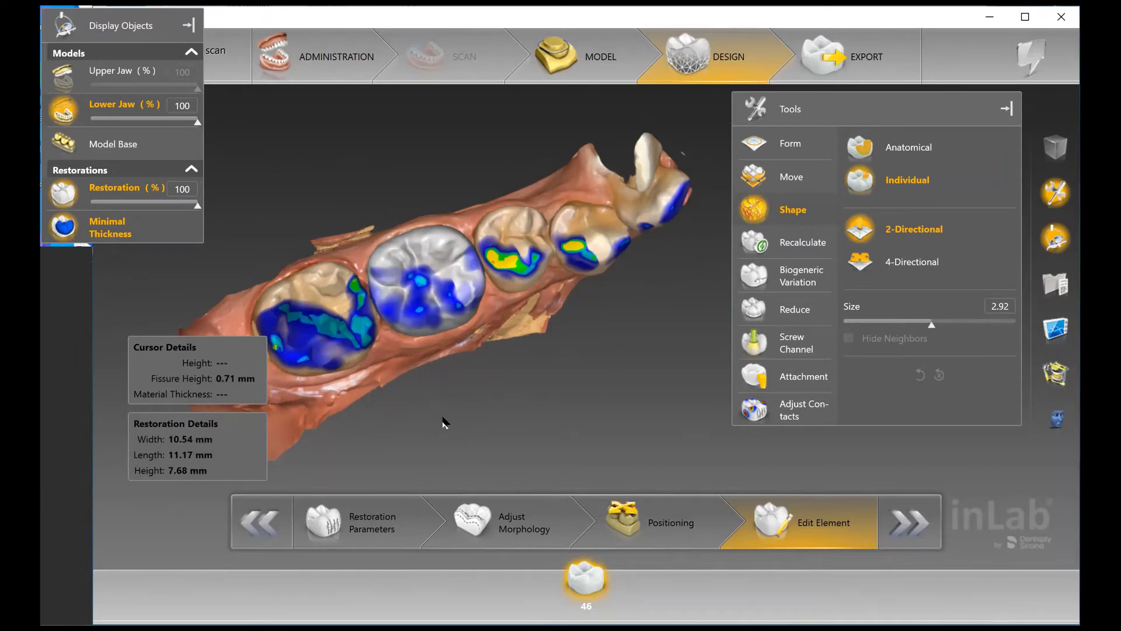
- Open Recalculate for the tooth 46 crown and tilt the model so the chewing surfaces face up
{"action": "left_click", "coordinate": [783, 249]}
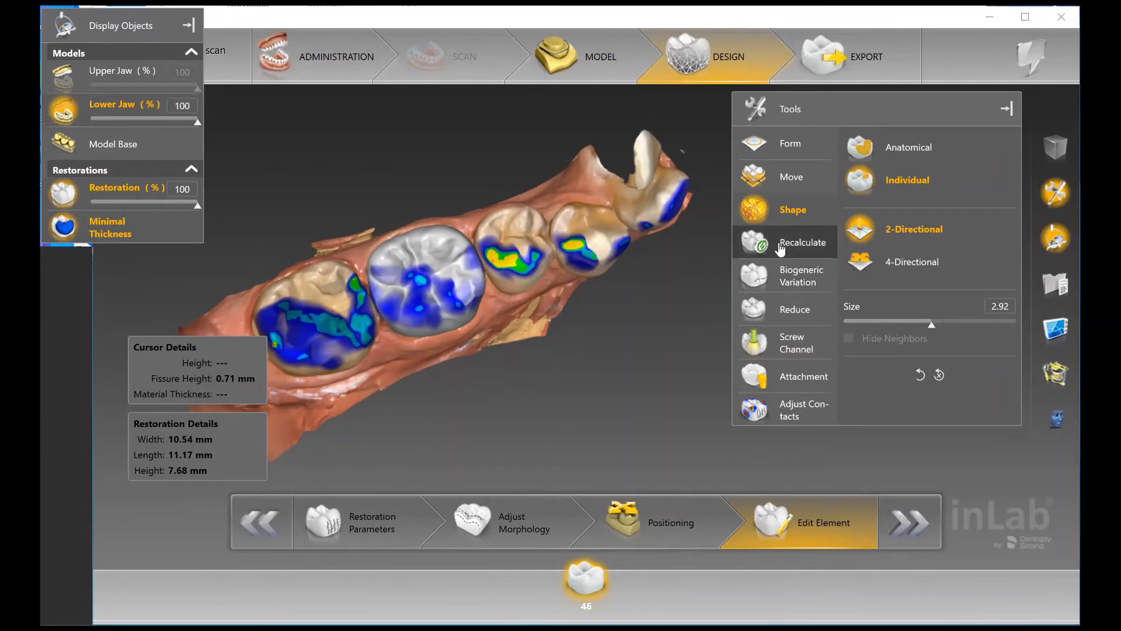
{"action": "left_click", "coordinate": [781, 248]}
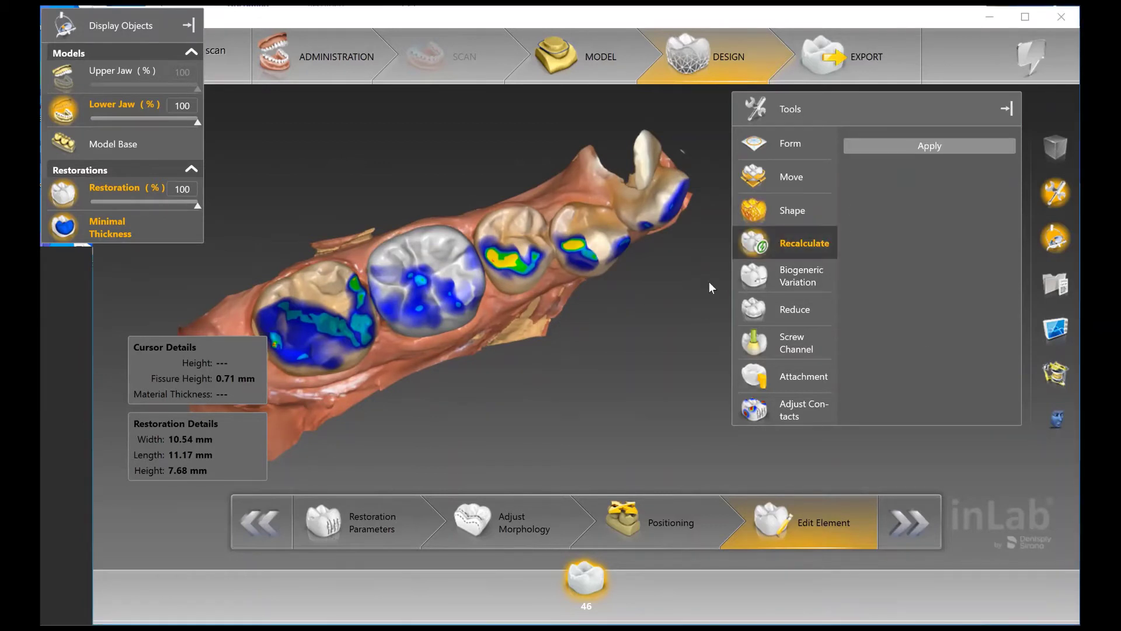
{"action": "middle_click_drag", "start_coordinate": [495, 240], "coordinate": [517, 261]}
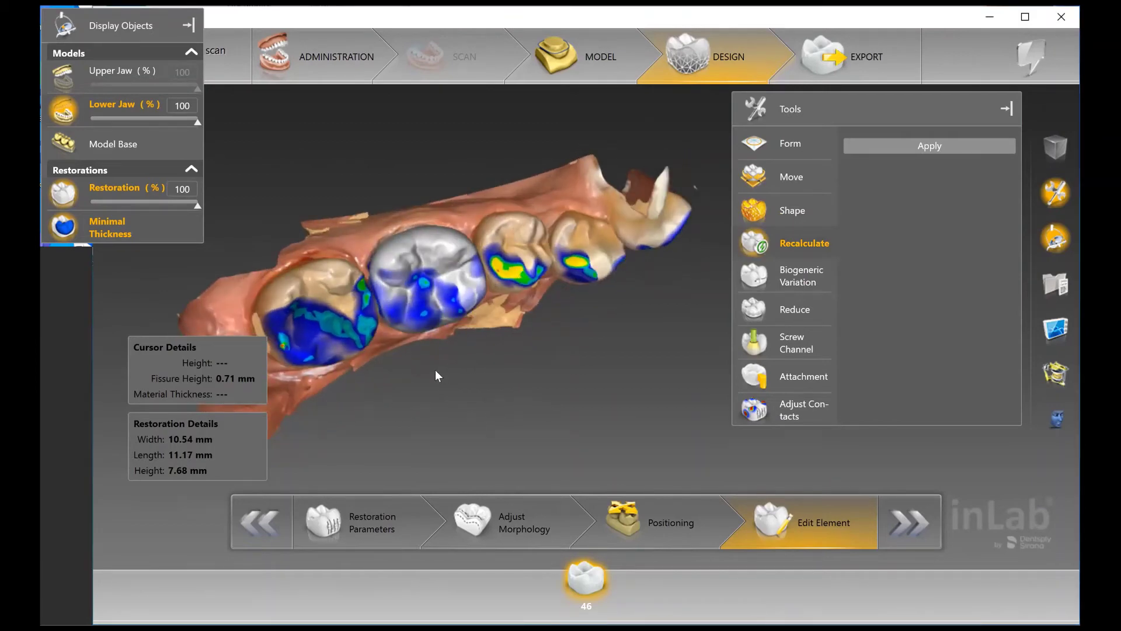
{"action": "middle_click_drag", "start_coordinate": [435, 370], "coordinate": [464, 363]}
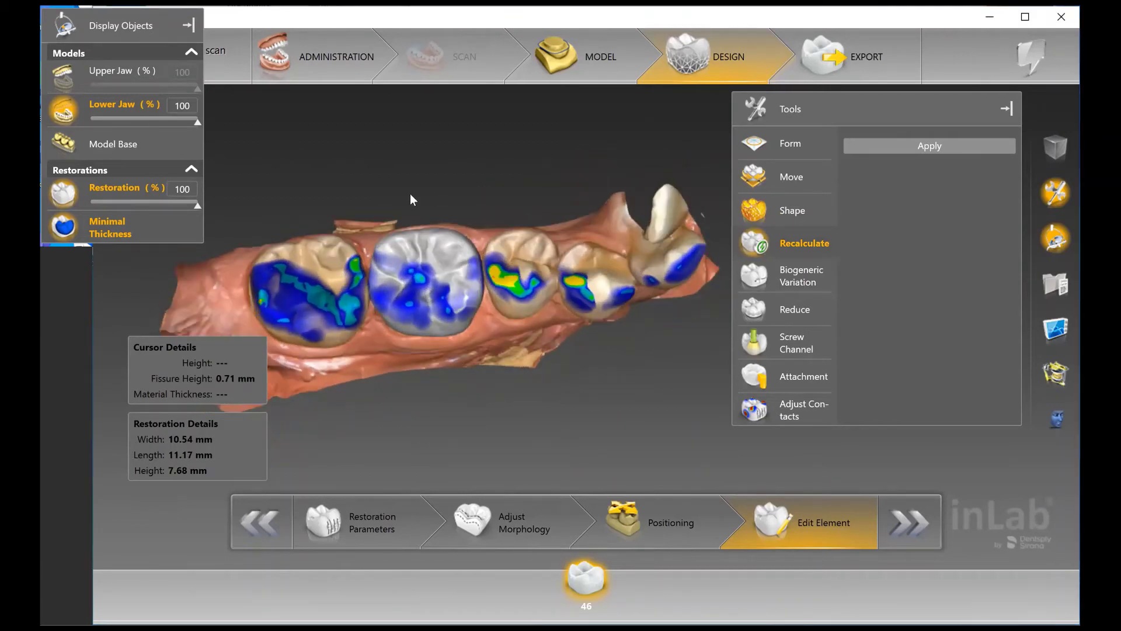
- Open Biogeneric Variation and drag its slider to 0.20
{"action": "left_click", "coordinate": [798, 286]}
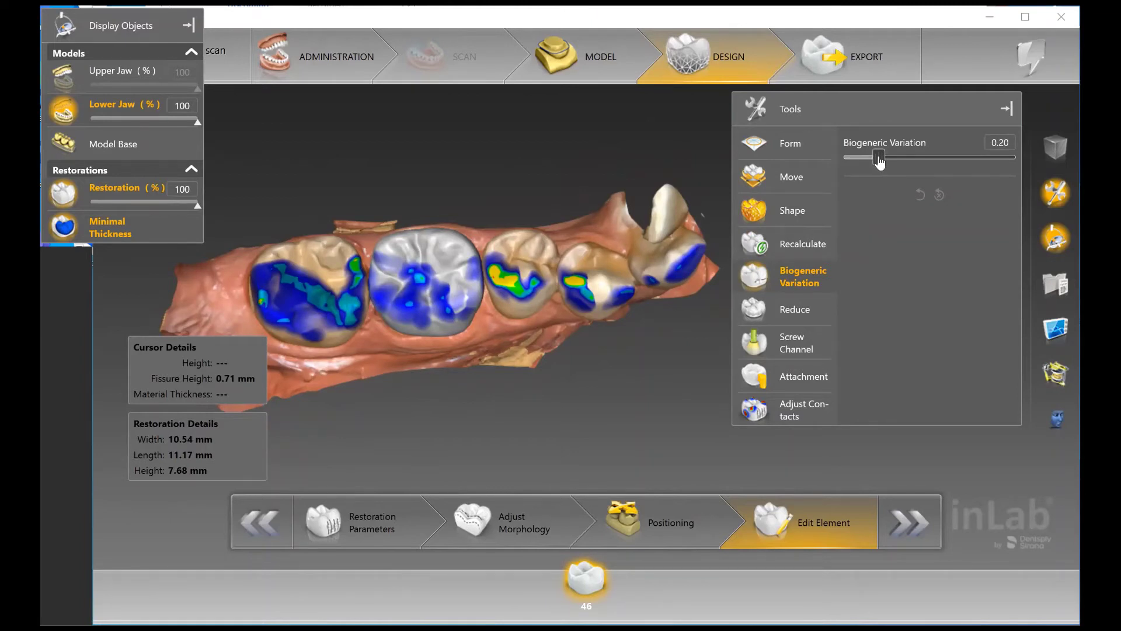
{"action": "mouse_move", "coordinate": [880, 162]}
{"action": "left_mouse_down"}
{"action": "mouse_move", "coordinate": [1028, 184]}
{"action": "mouse_move", "coordinate": [867, 177]}
{"action": "mouse_move", "coordinate": [846, 164]}
{"action": "mouse_move", "coordinate": [880, 176]}
{"action": "left_mouse_up"}
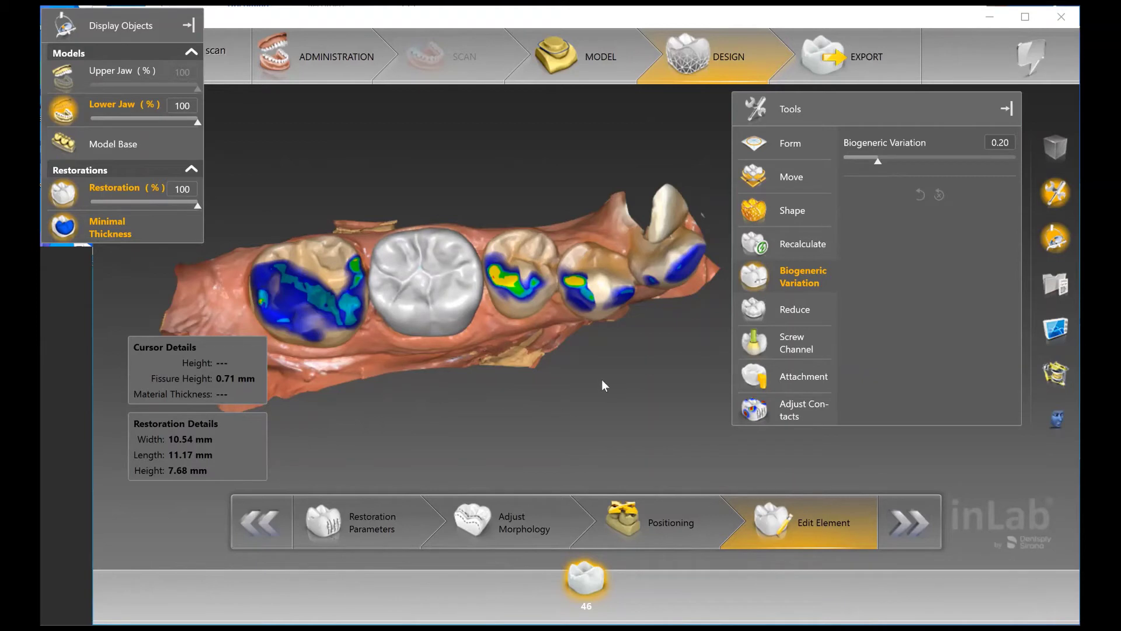